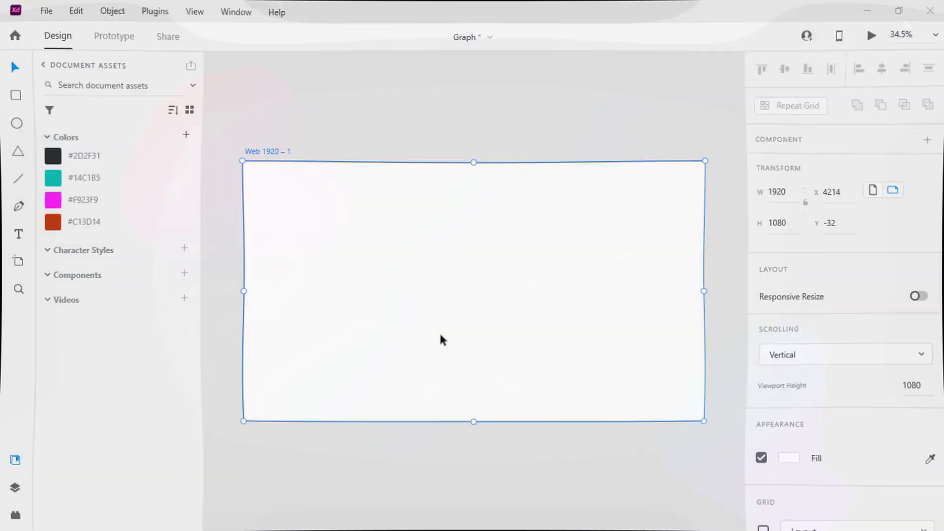
- Fill the artboard with #2D2F31 and draw a rectangle about 1090 by 605 in its middle
click(46, 153)
click(17, 95)
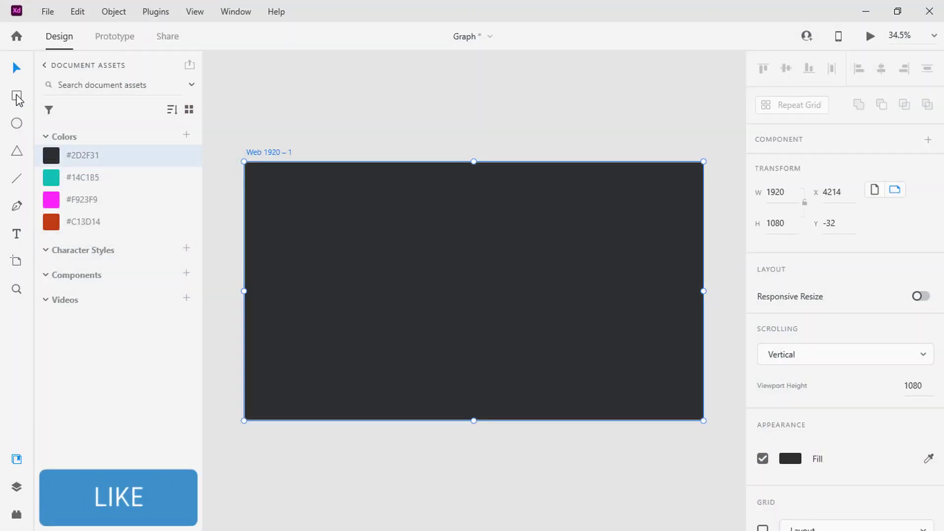
drag(344, 209, 604, 354)
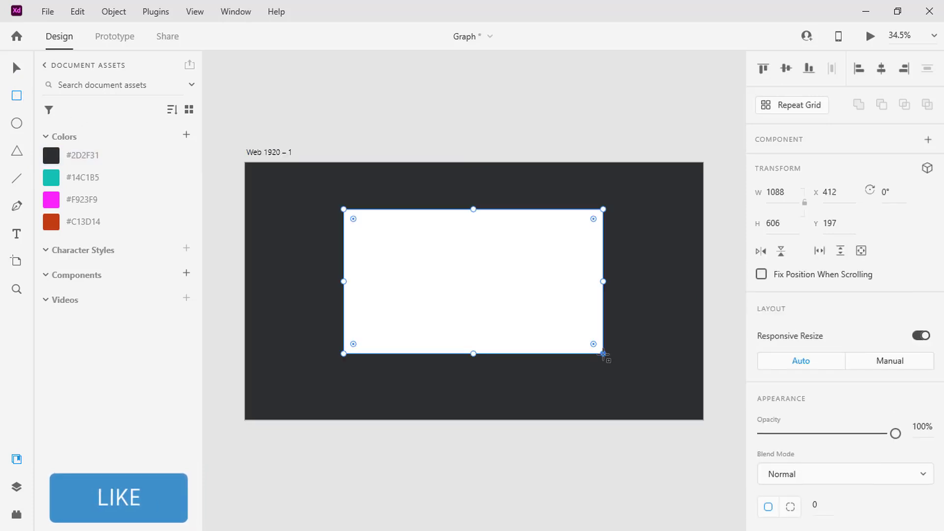
- Resize the rectangle to 1146 wide by 720 high and centre it horizontally and vertically on the artboard
click(773, 223)
text(720)
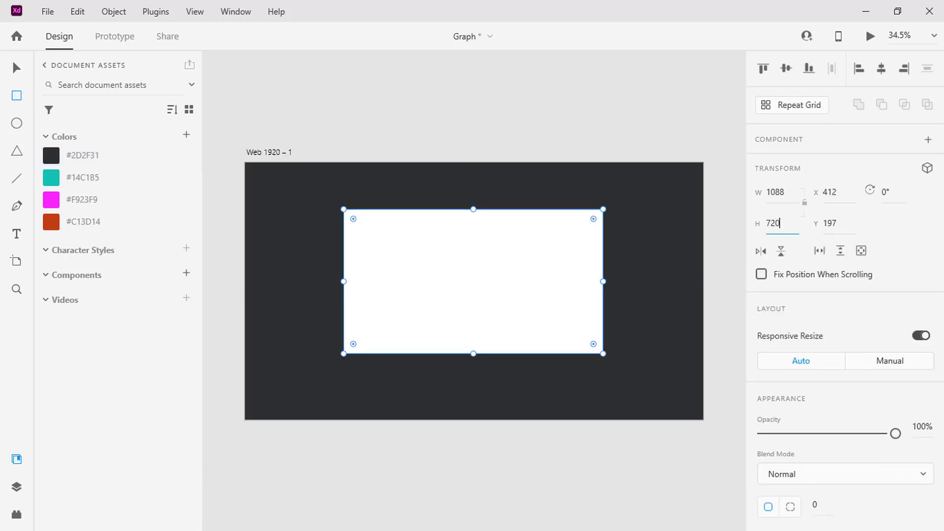
key(Return)
click(774, 193)
text(114)
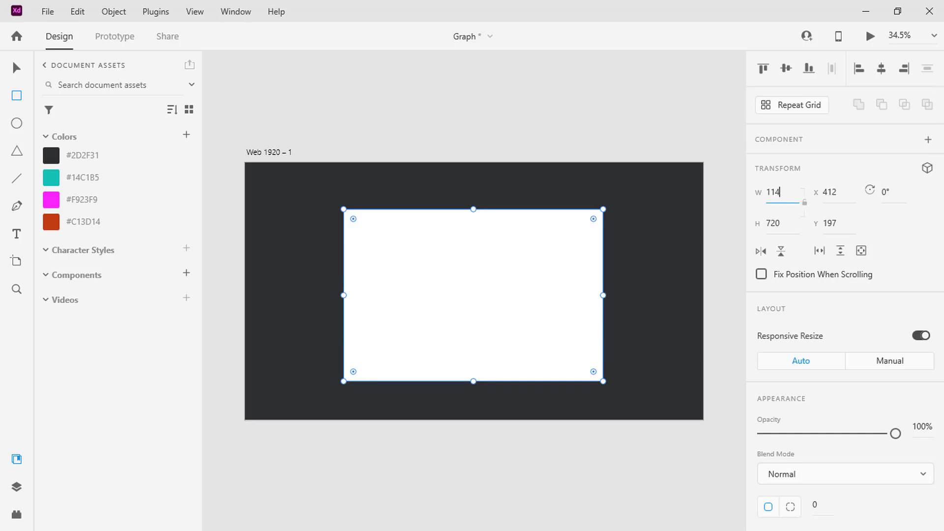
text(6)
key(Return)
click(880, 70)
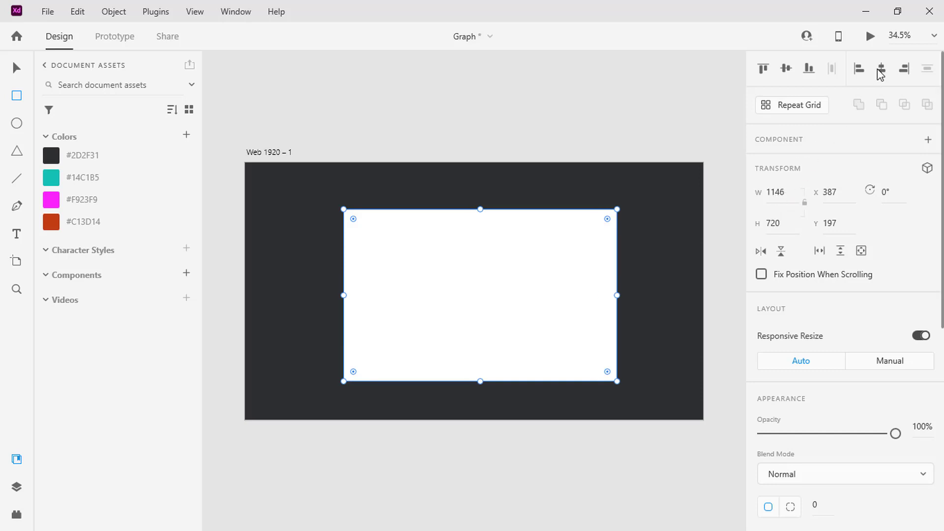
click(786, 69)
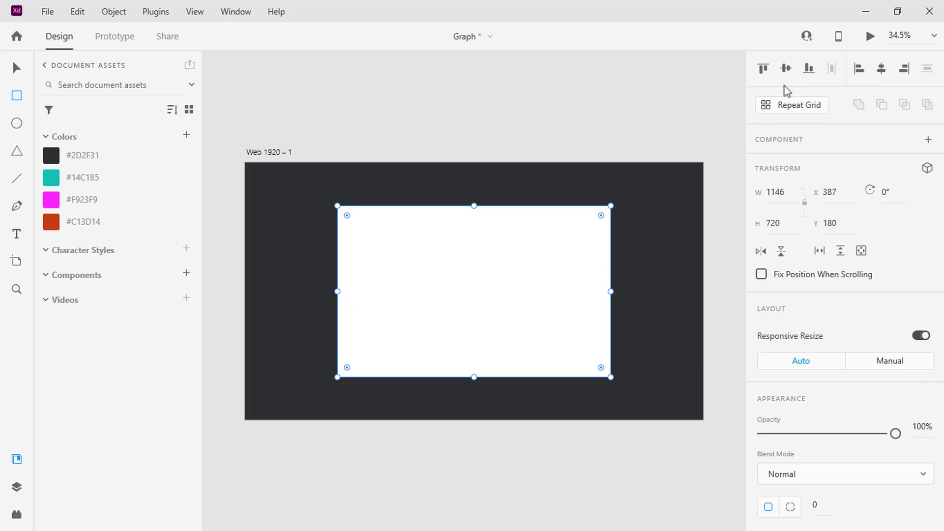
- Round all corners of the rectangle with a radius of 50
scroll(796, 276, down, 6)
click(820, 159)
text(5)
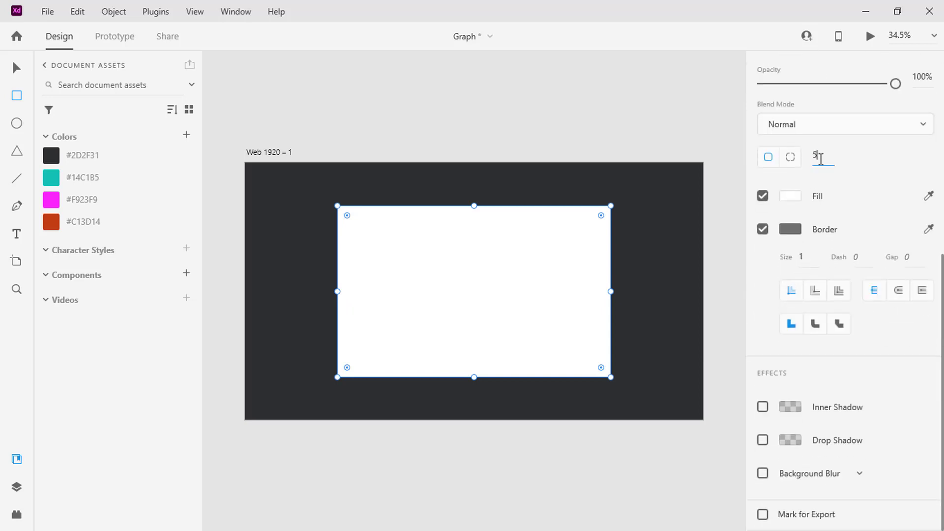
text(0)
key(Return)
- Give the rectangle a linear gradient fill running diagonally from its upper-left corner to its lower-right corner
click(792, 198)
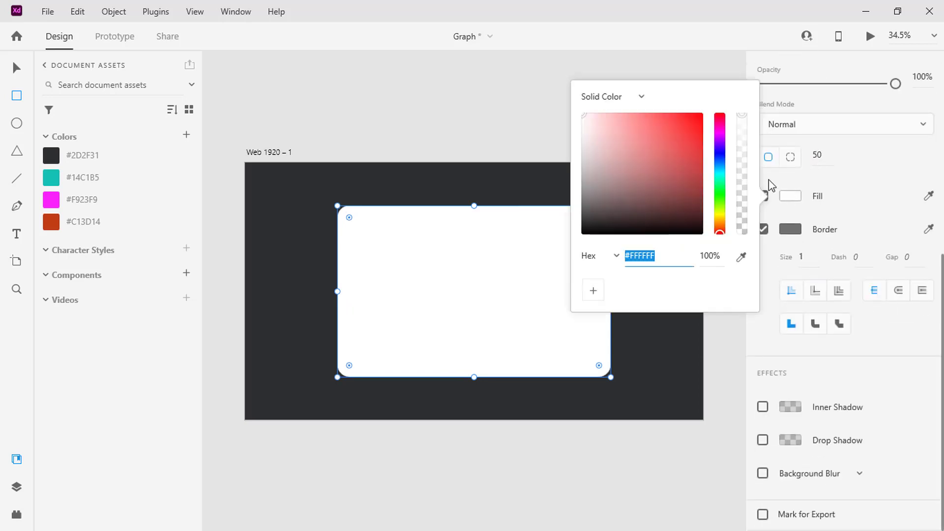
click(641, 99)
click(632, 122)
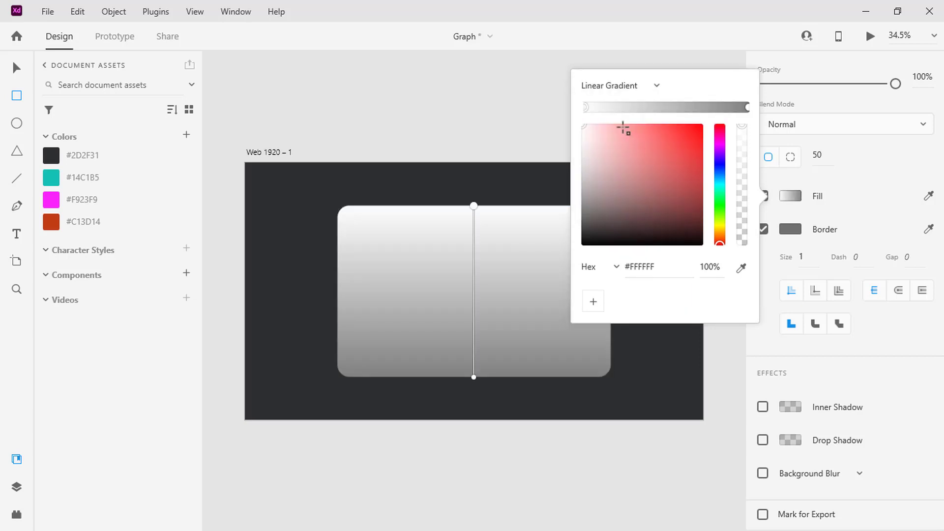
drag(474, 206, 340, 210)
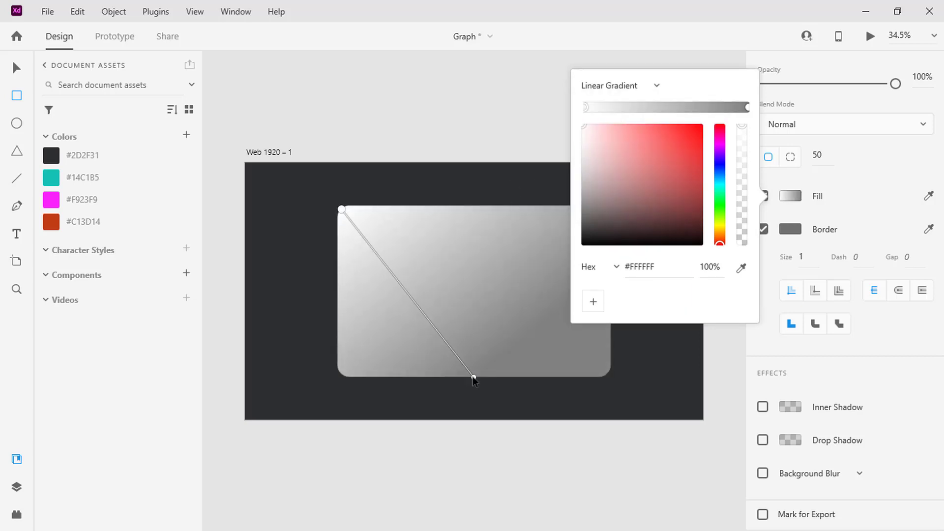
drag(474, 377, 606, 376)
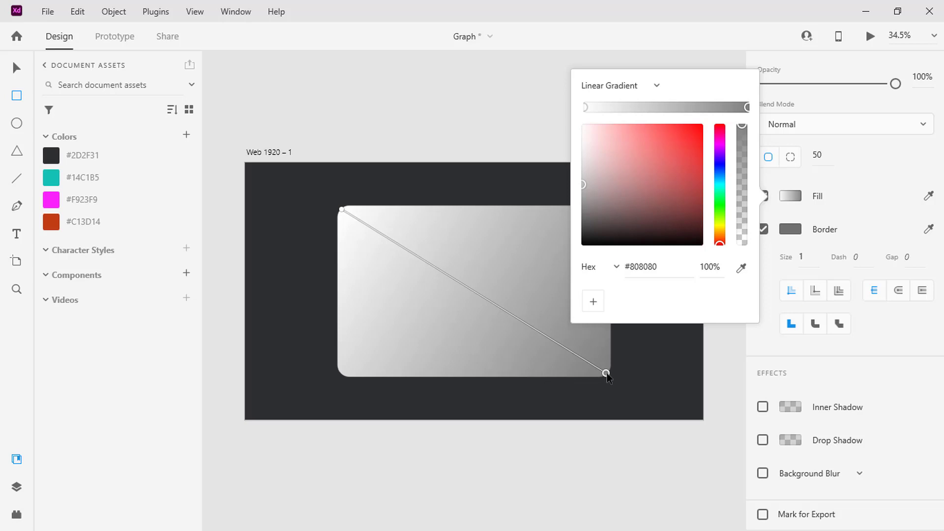
- Set the gradient's end stop to white at 20% opacity and its white start stop to 40% opacity
click(655, 268)
text(fff)
key(Return)
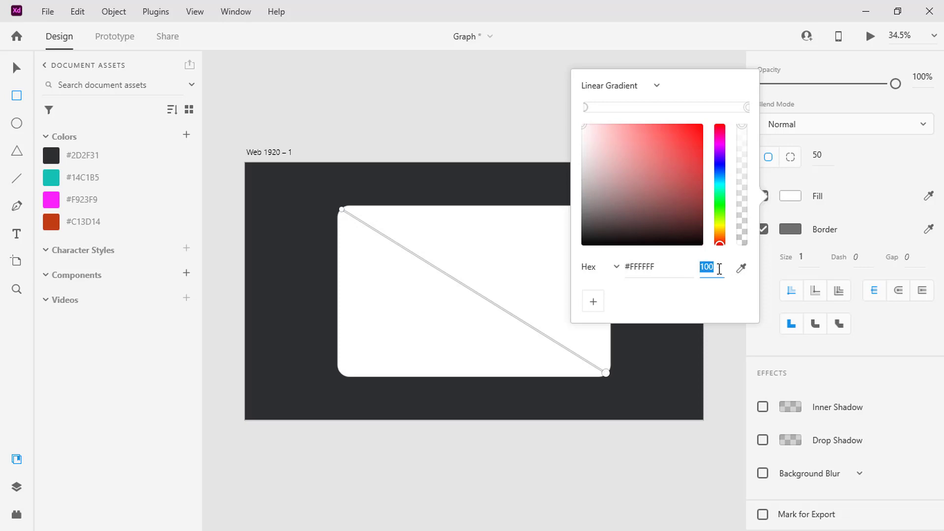
key(Return)
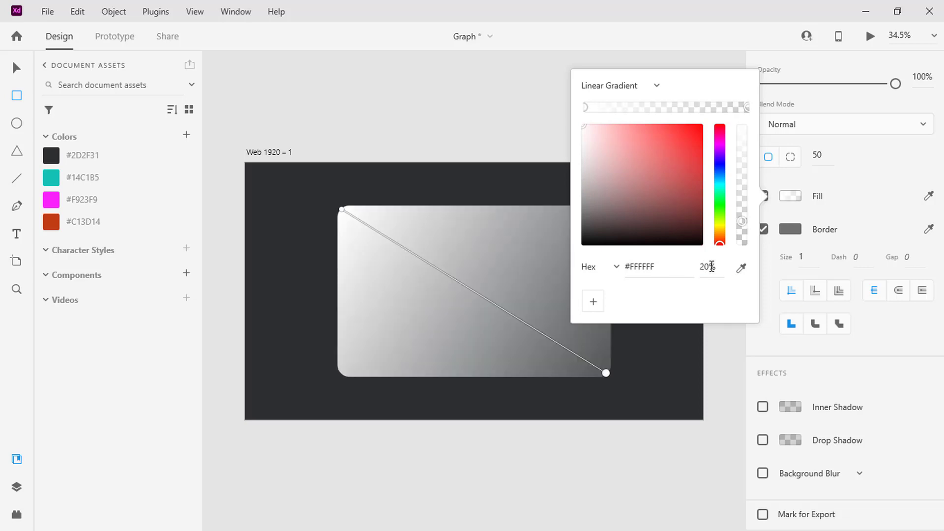
click(587, 107)
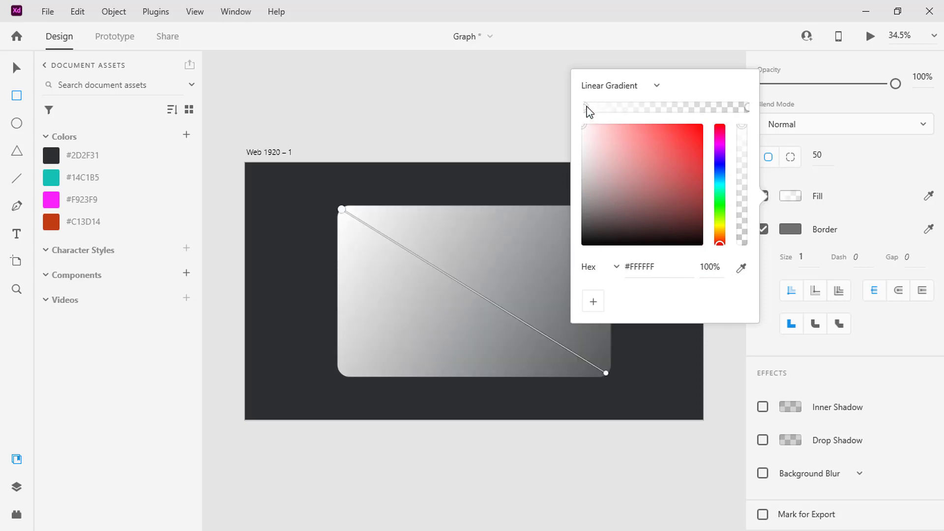
click(718, 266)
text(40)
key(Return)
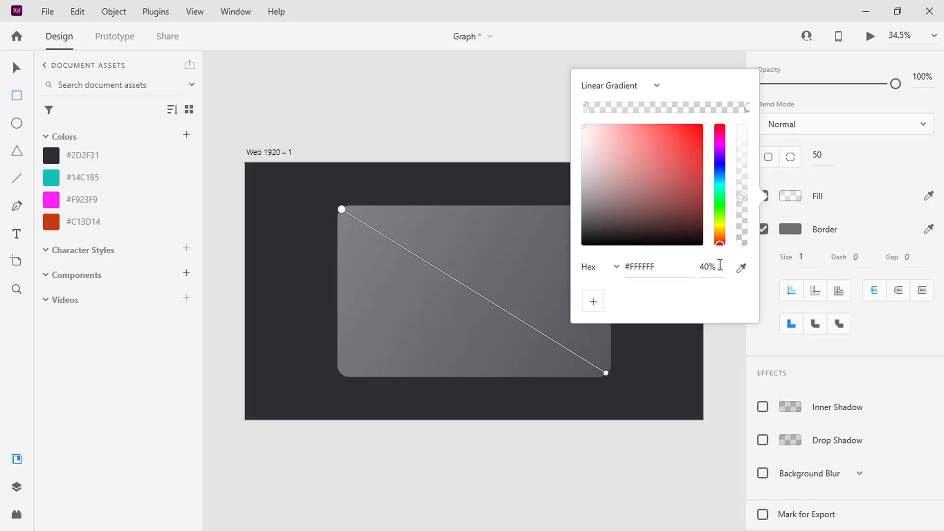
- Make the rectangle's border white (#FFFFFF) at 40% opacity with a size of 2
click(794, 231)
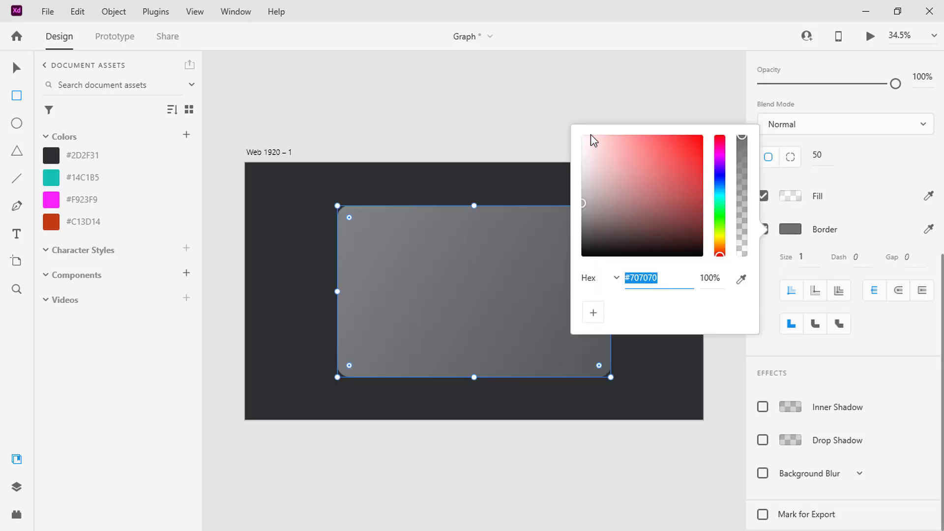
mouse_move(591, 134)
mouse_down()
mouse_move(568, 136)
mouse_move(579, 136)
mouse_up()
click(709, 274)
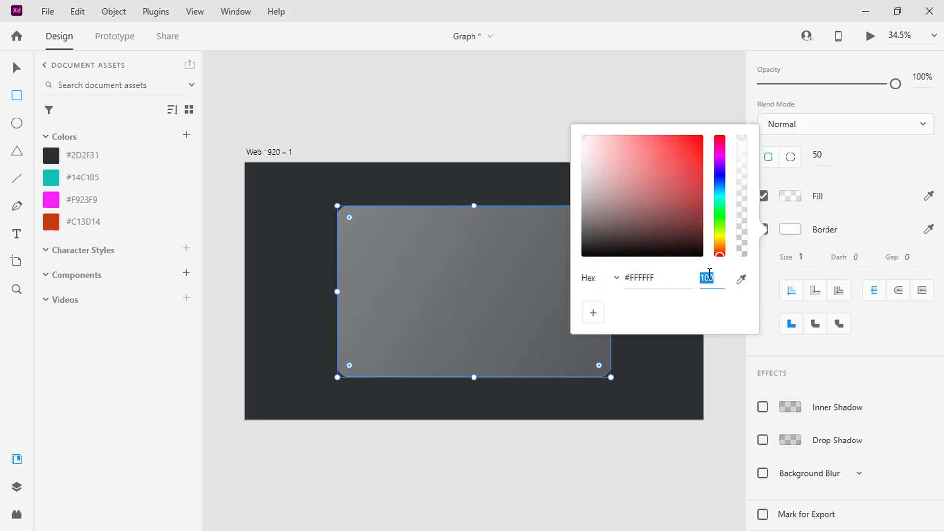
text(40)
key(Return)
click(805, 257)
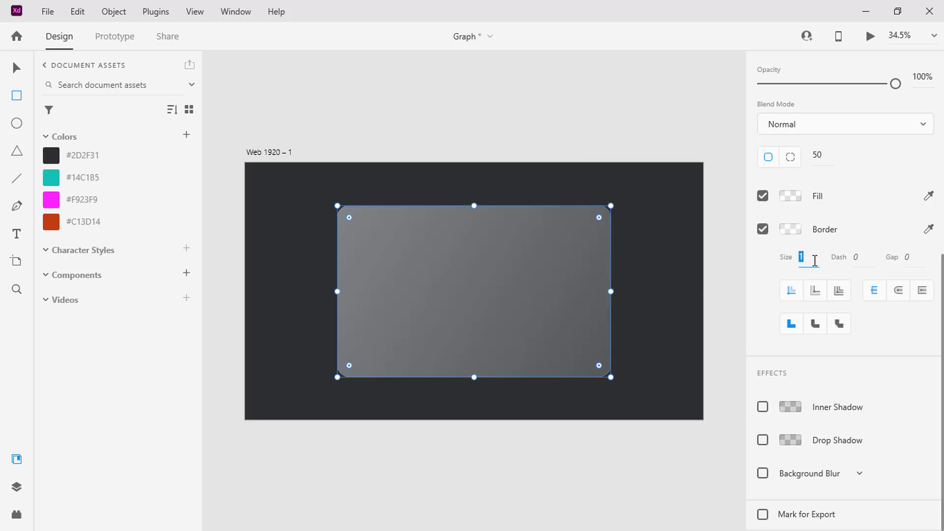
text(2)
key(Return)
- Apply a background blur to the rectangle with amount 40, brightness 0 and opacity 100%
click(762, 473)
scroll(763, 475, down, 2)
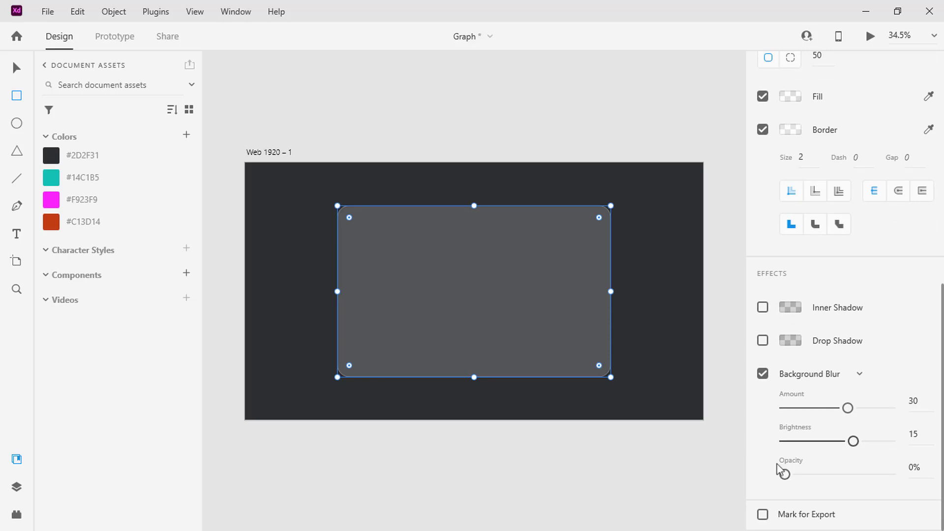
text(40)
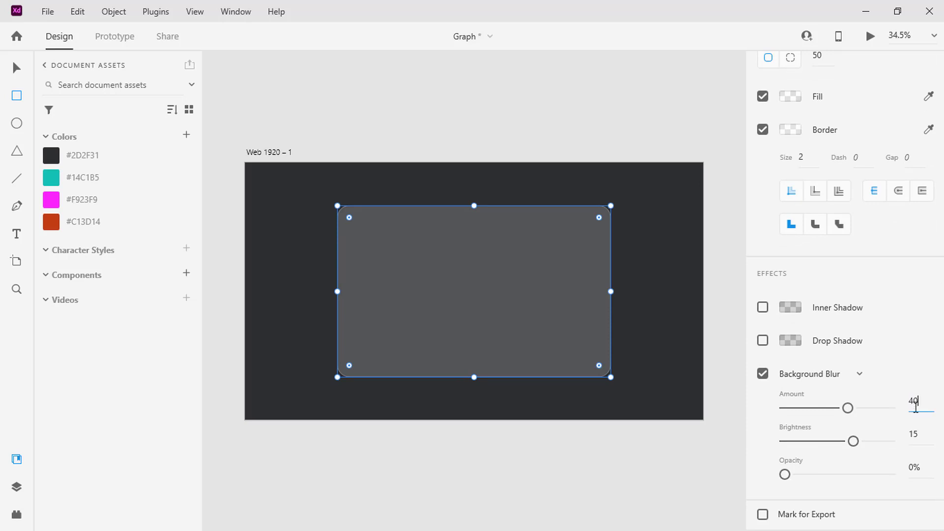
click(913, 433)
text(0)
click(911, 467)
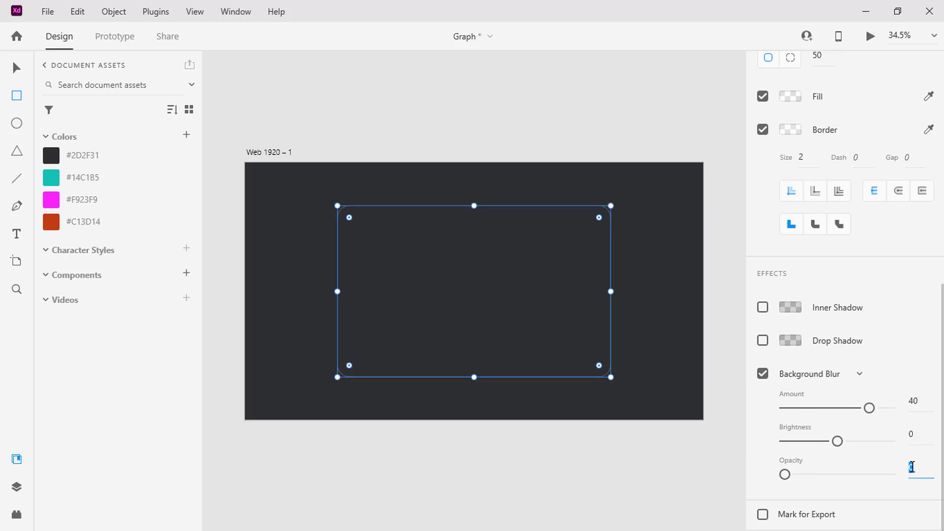
text(100)
key(Return)
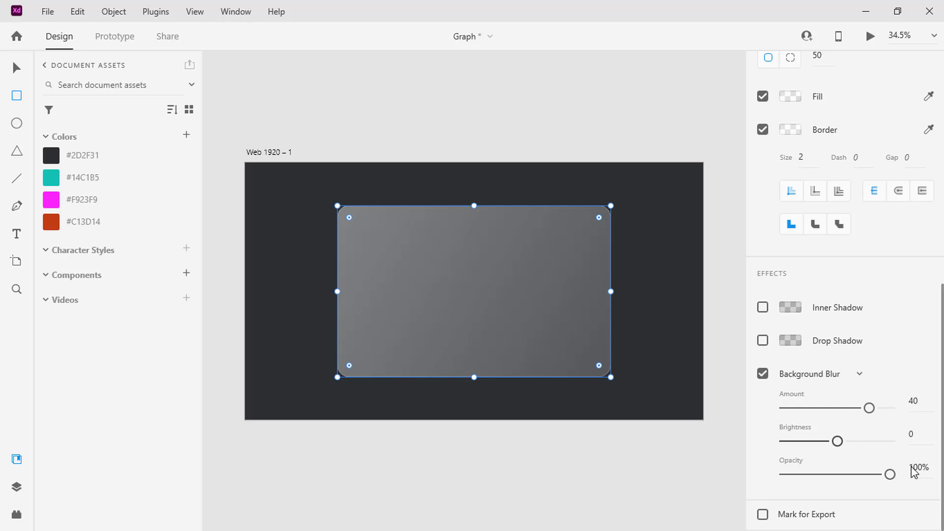
- Draw a circle about 264 in diameter overlapping the upper part of the rectangle's left edge
click(17, 123)
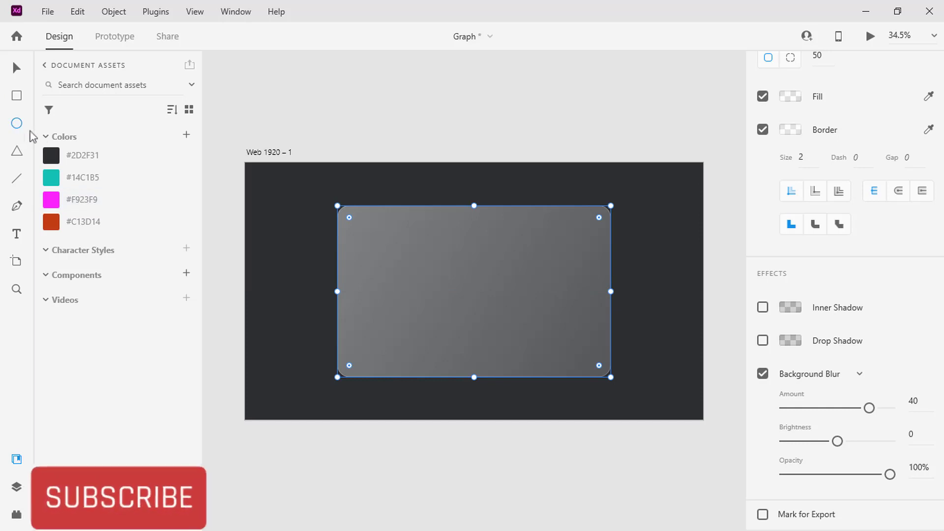
drag(295, 210, 360, 271)
scroll(358, 274, up, 3)
scroll(358, 274, up, 2)
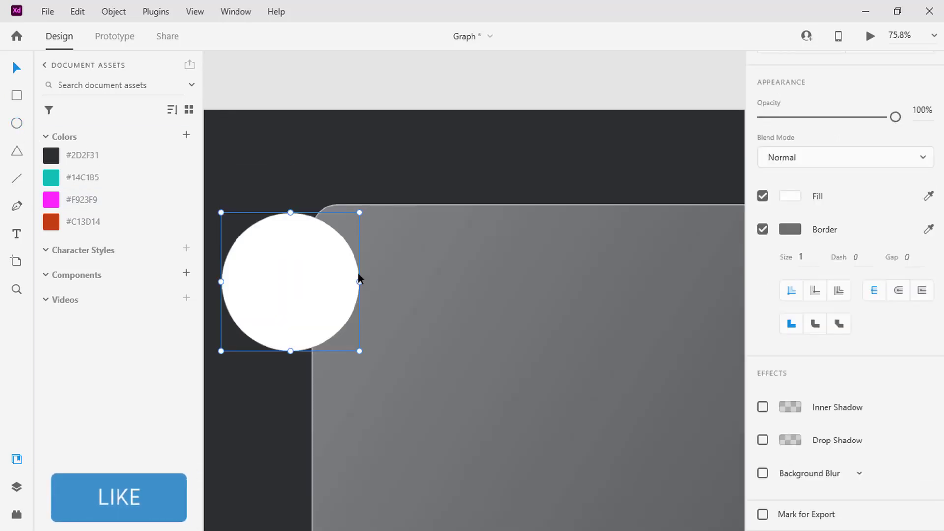
- Set the circle's width and height to 400
scroll(883, 238, up, 2)
scroll(885, 241, up, 4)
click(786, 193)
text(400)
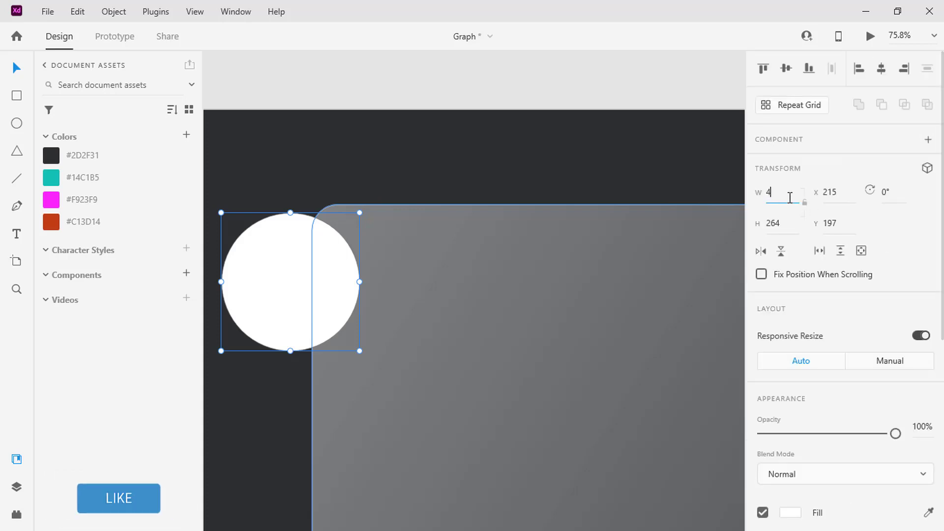
key(Return)
click(786, 224)
key(Return)
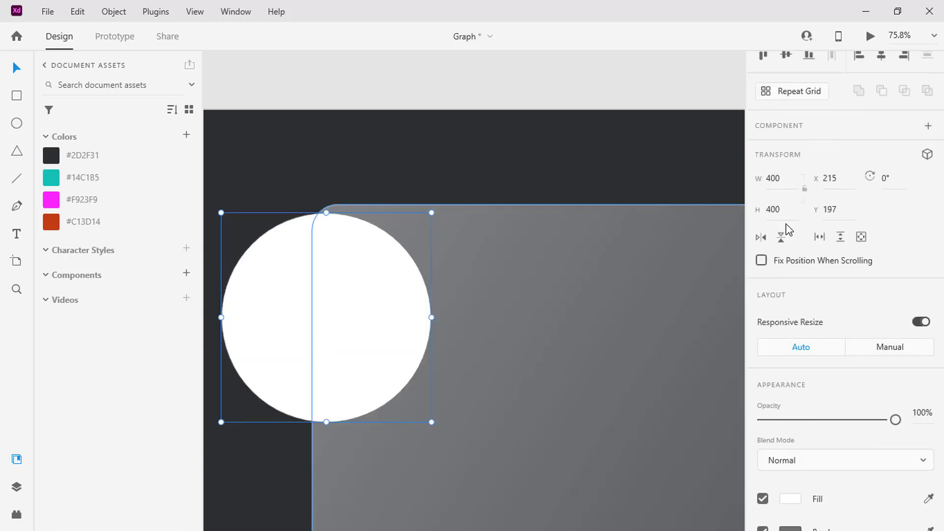
- Remove the circle's border and give it a linear gradient fill running diagonally from upper left to lower right
scroll(785, 224, down, 4)
click(762, 330)
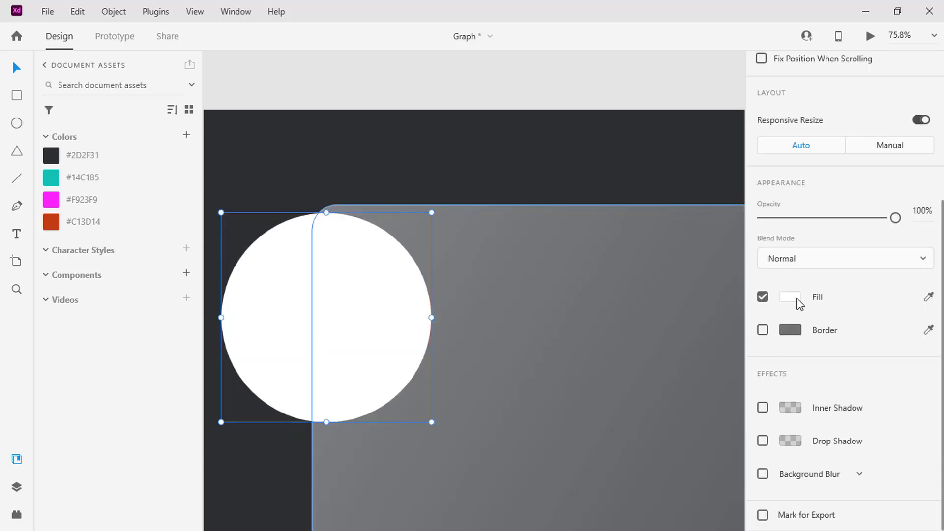
click(790, 297)
click(628, 197)
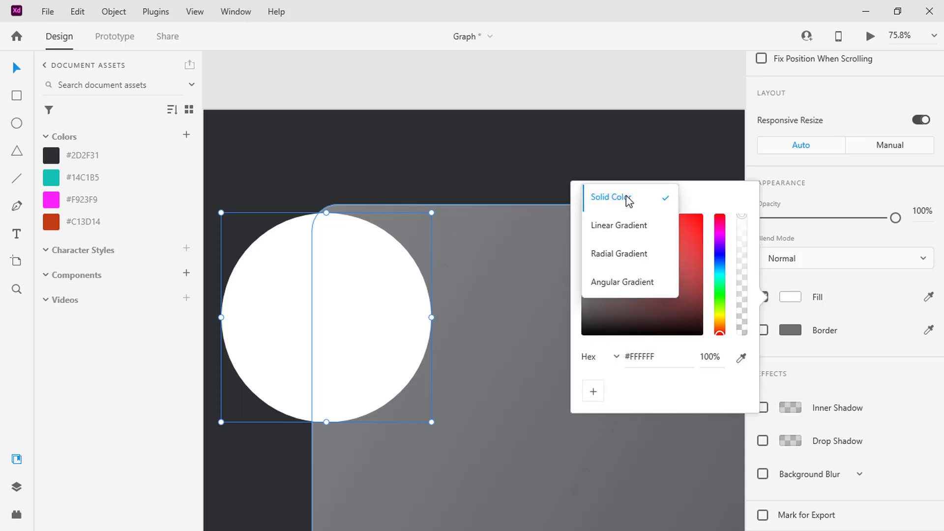
click(624, 225)
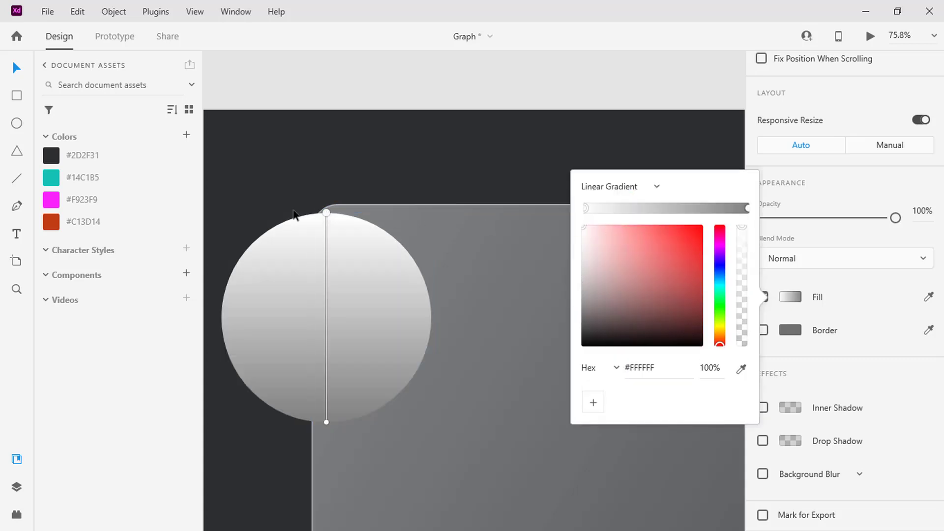
drag(326, 212, 242, 203)
drag(326, 421, 408, 432)
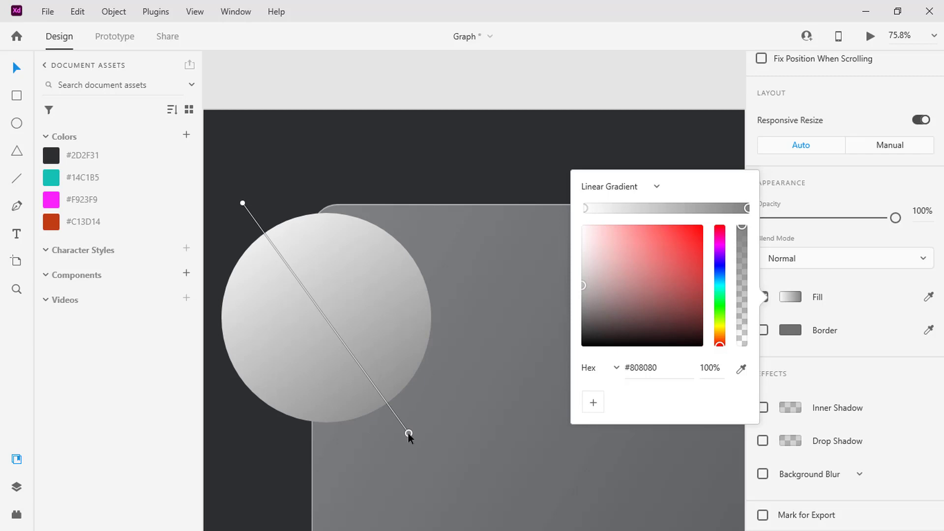
- Colour the circle's gradient from #C13D14 at the start stop to #F923F9 at the end stop
click(243, 203)
click(741, 369)
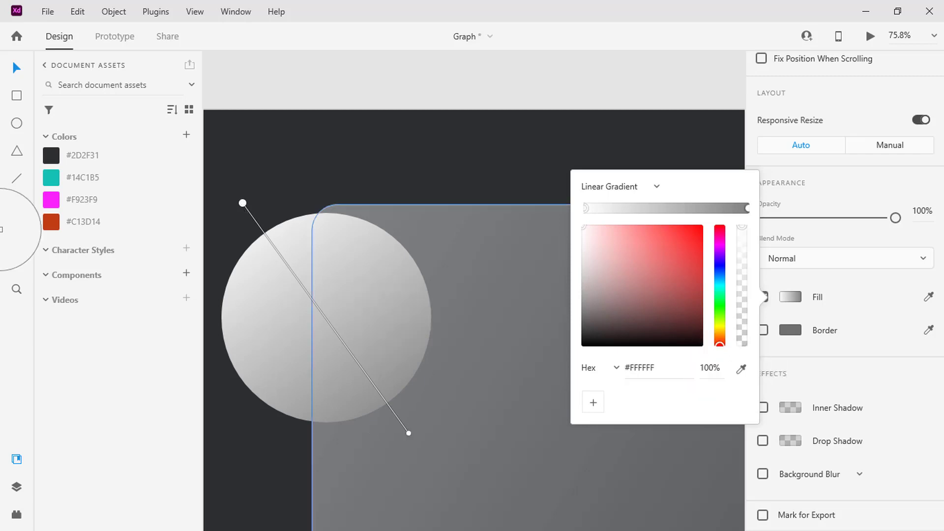
click(51, 221)
click(747, 208)
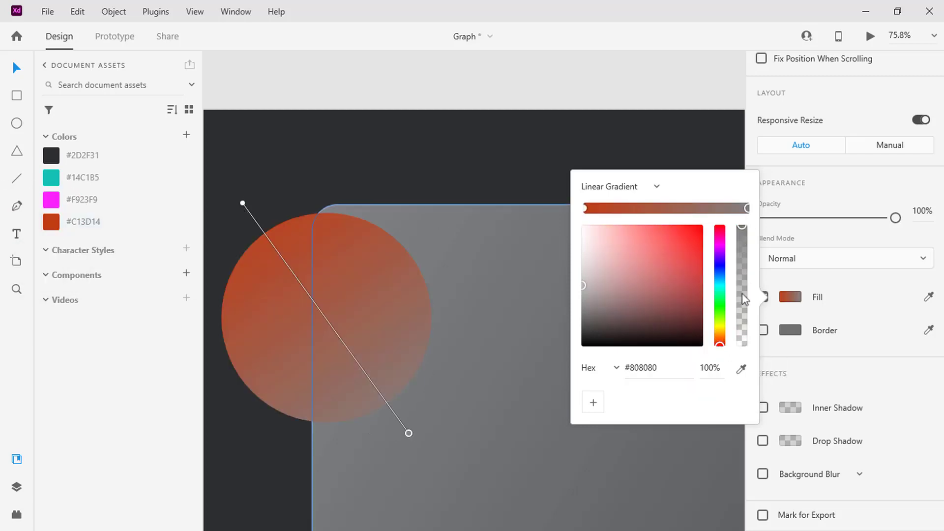
click(741, 370)
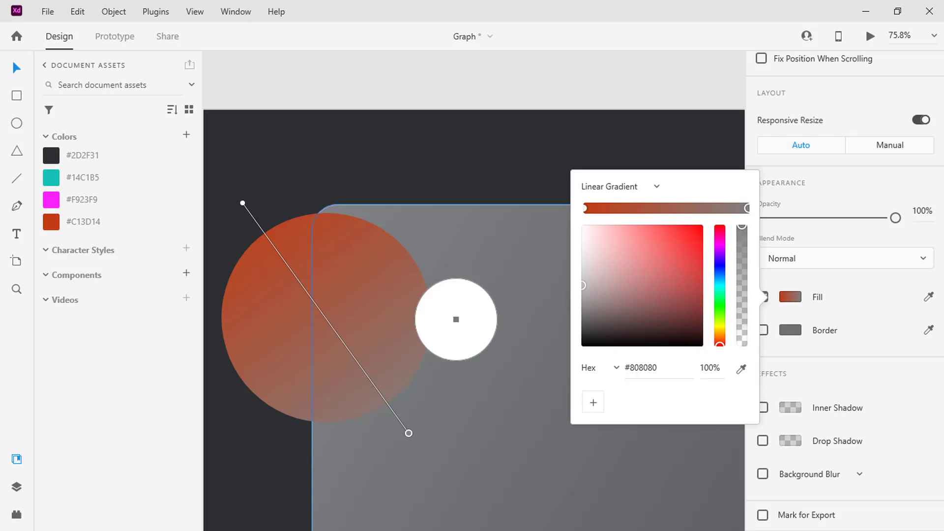
click(51, 199)
click(284, 202)
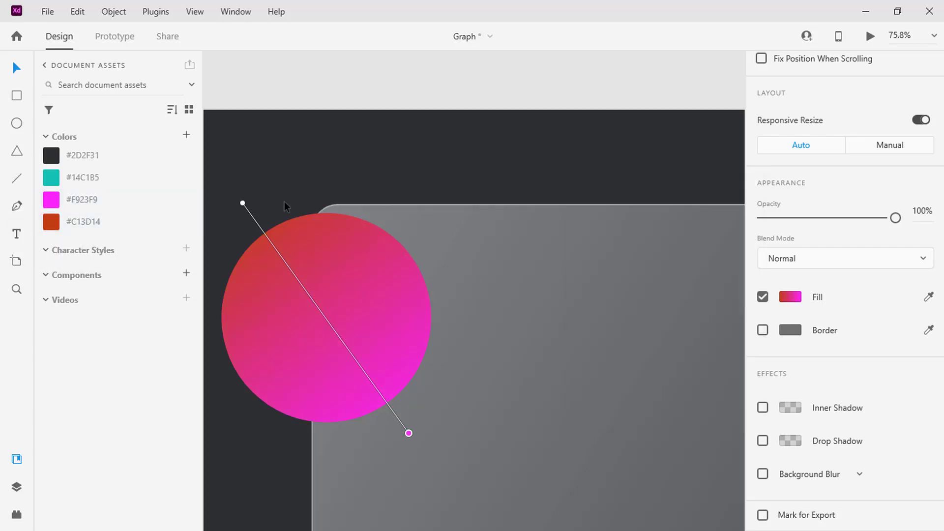
- Position the circle behind the rectangle's upper-left corner at about X 212, Y 40, and place a copy at the lower-right corner
click(313, 254)
drag(313, 255, 312, 172)
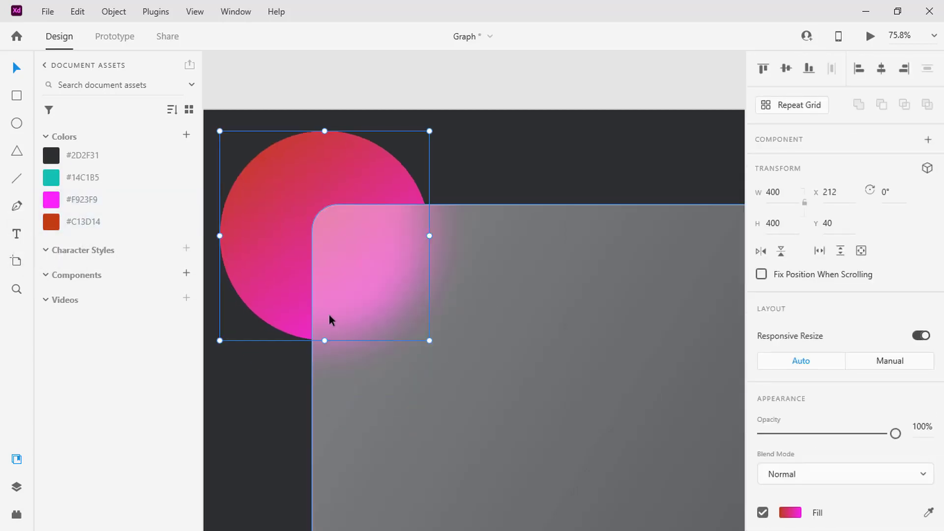
key(ctrl+0)
drag(289, 291, 488, 394)
- Change the lower-right circle's gradient start colour to the saved teal #14C1B5 and extend the gradient slightly past the circle's lower-right edge
scroll(801, 432, down, 3)
click(789, 369)
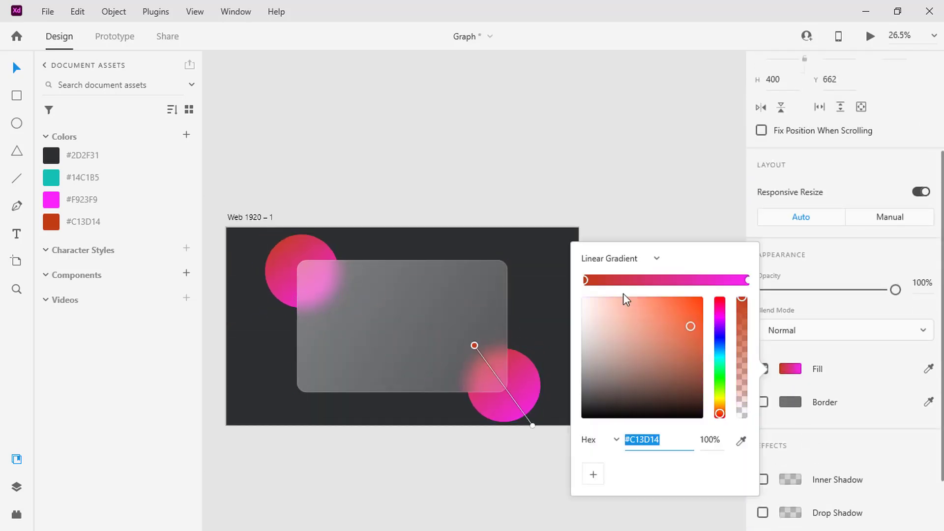
click(741, 440)
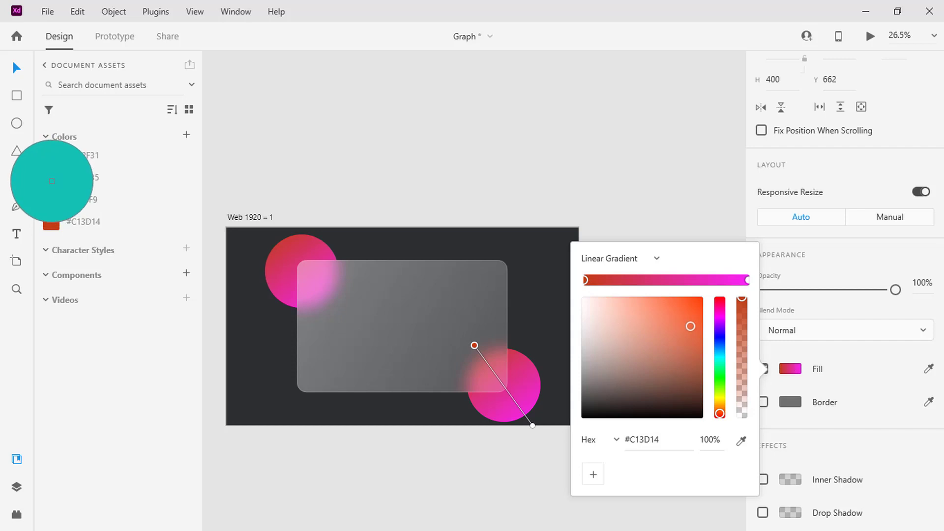
click(51, 178)
drag(532, 425, 540, 437)
click(515, 435)
click(444, 447)
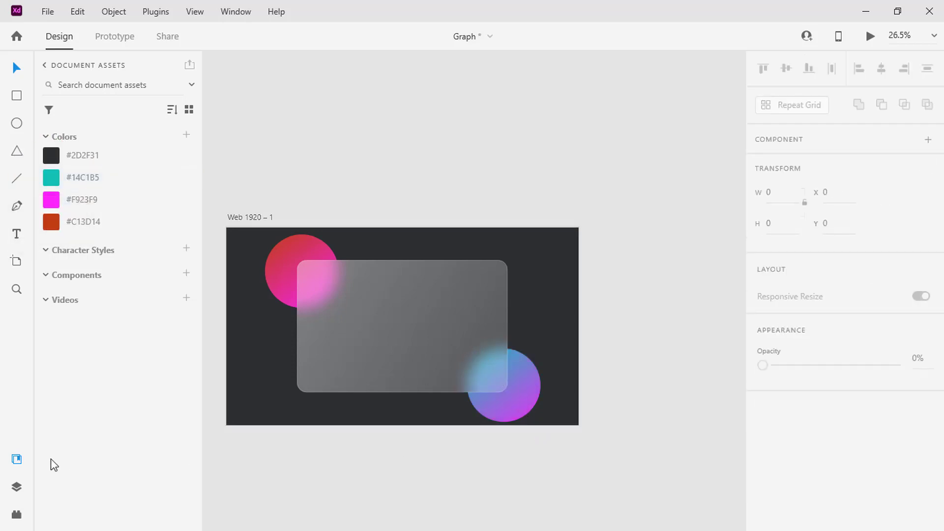
- Hide the document assets and draw a vertical line about 612 tall just inside the glass panel's left edge
click(17, 459)
scroll(93, 427, left, 5)
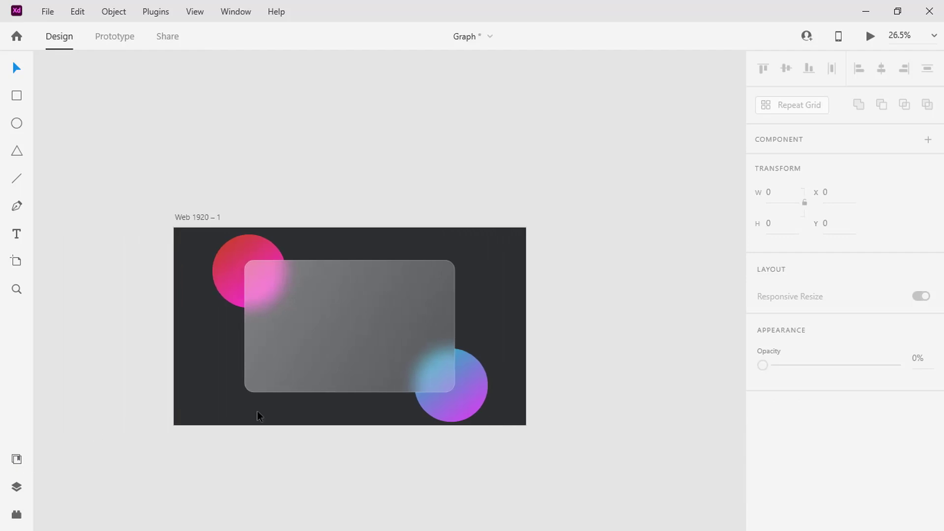
scroll(257, 411, up, 3)
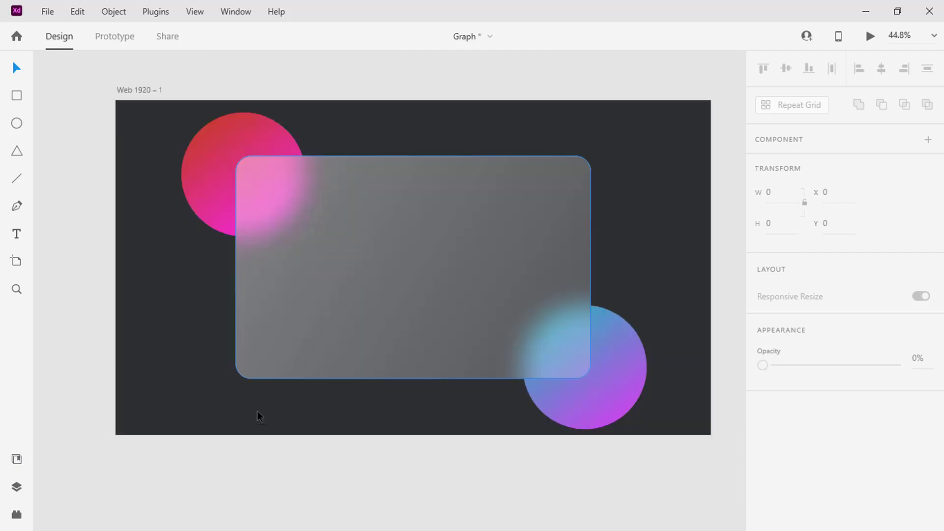
click(18, 179)
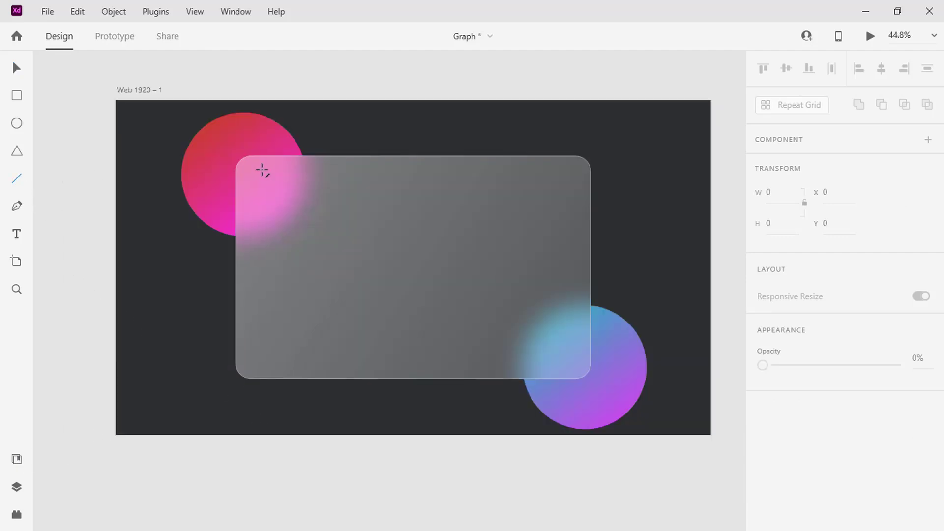
drag(262, 171, 262, 339)
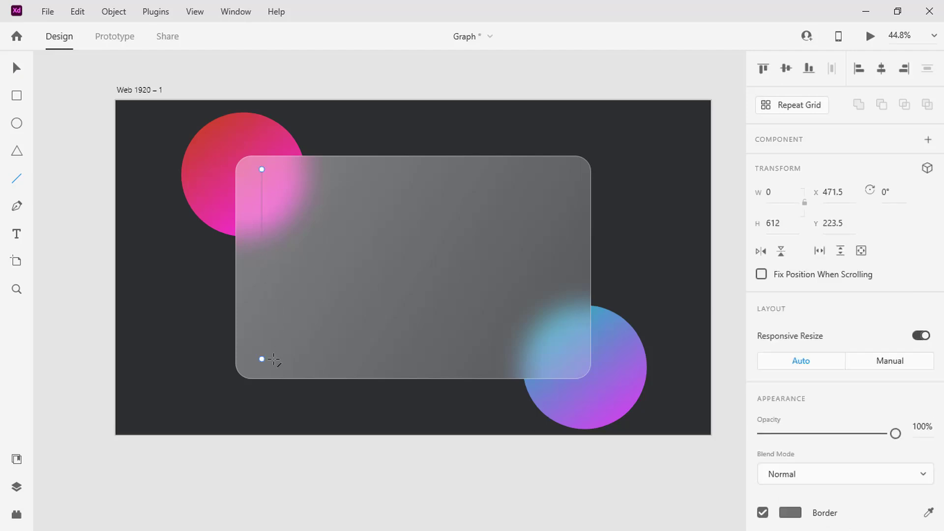
- Give the vertical line a #FFFFFF border at 40% opacity with size 5
scroll(811, 362, down, 5)
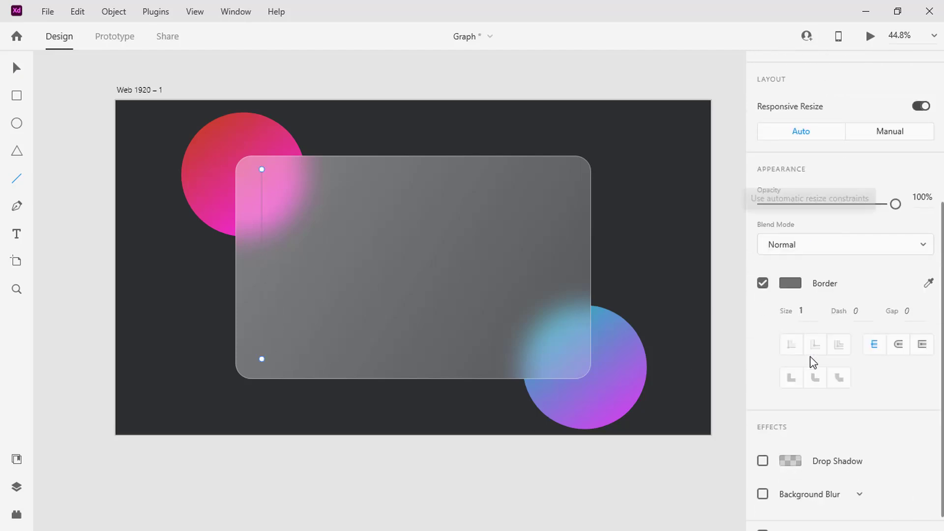
click(790, 264)
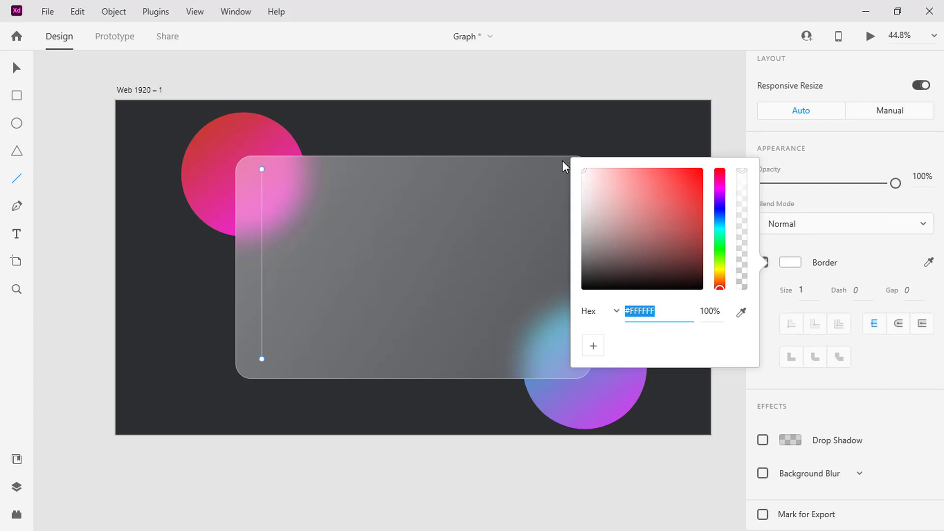
text(FFFFFF)
click(709, 312)
key(Return)
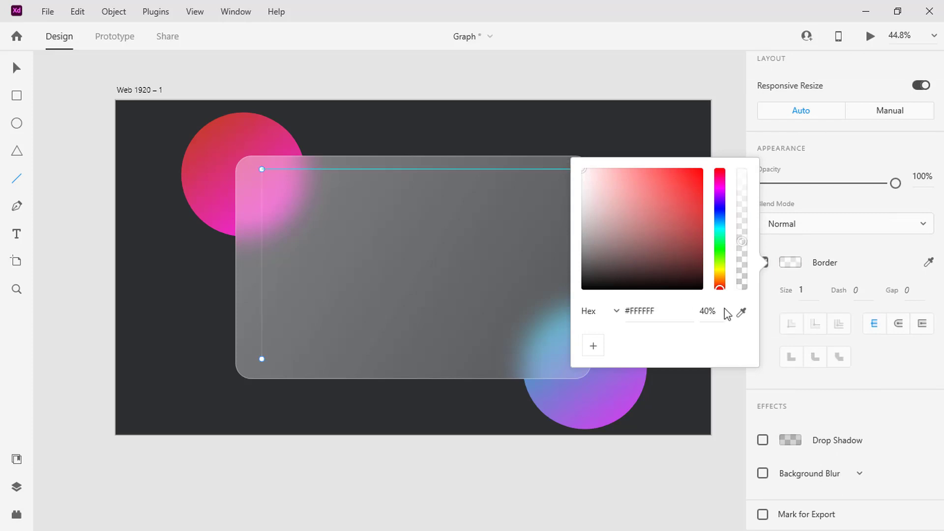
click(801, 289)
text(5)
key(Return)
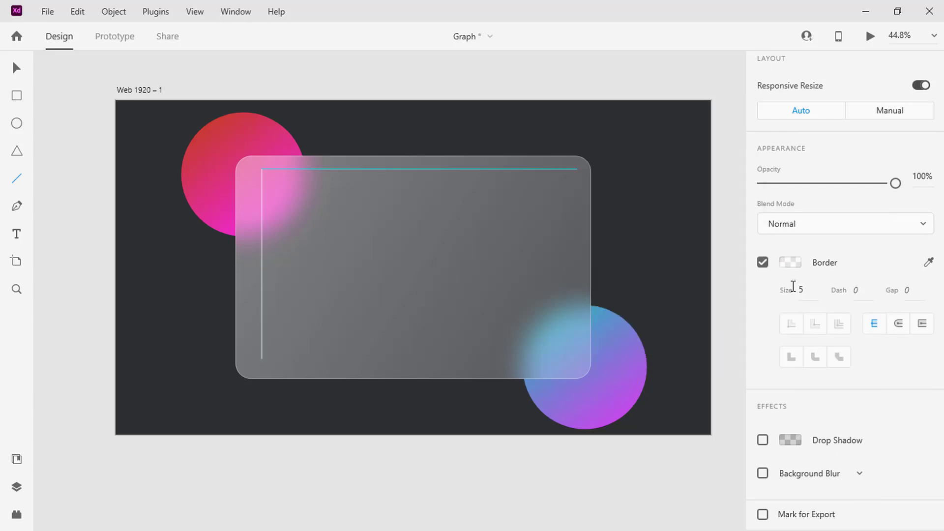
key(v)
scroll(288, 273, up, 5)
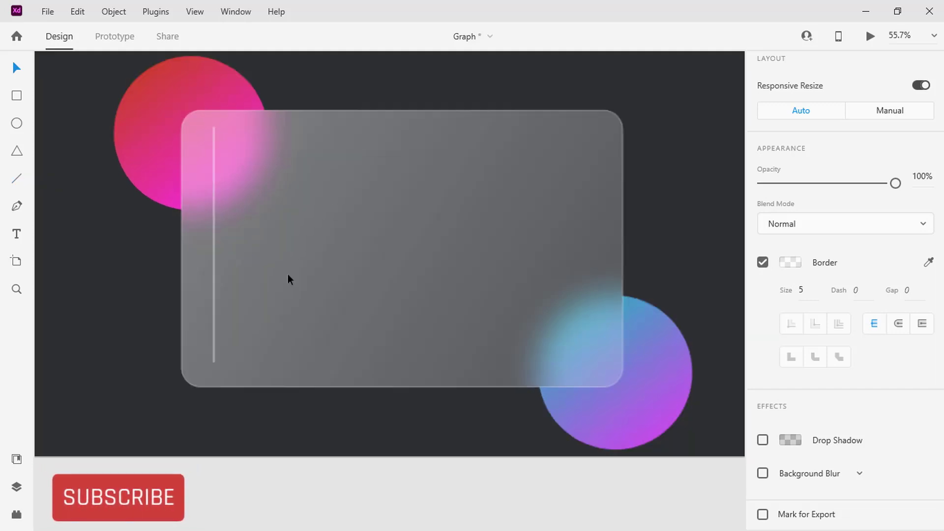
click(318, 413)
- Draw a horizontal line about 842 wide from the vertical line's lower end and set its border size to 5
key(l)
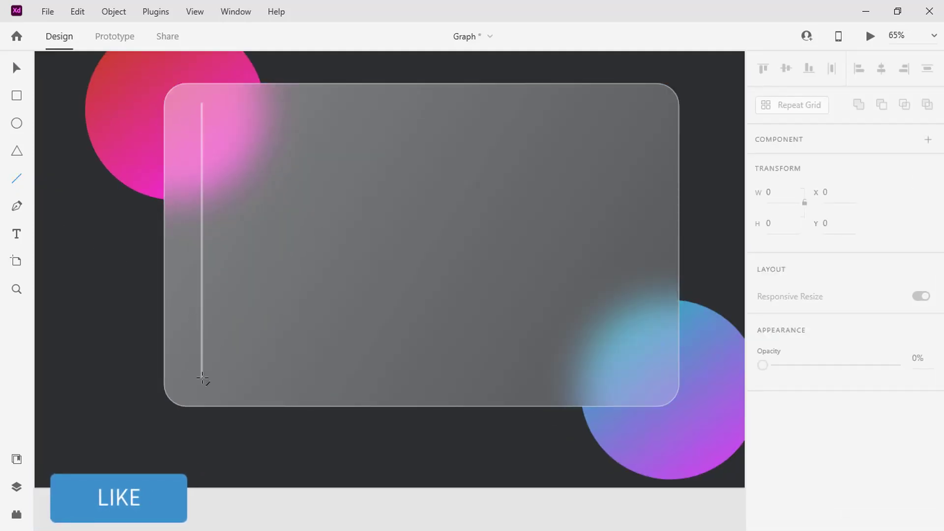
drag(201, 378, 580, 378)
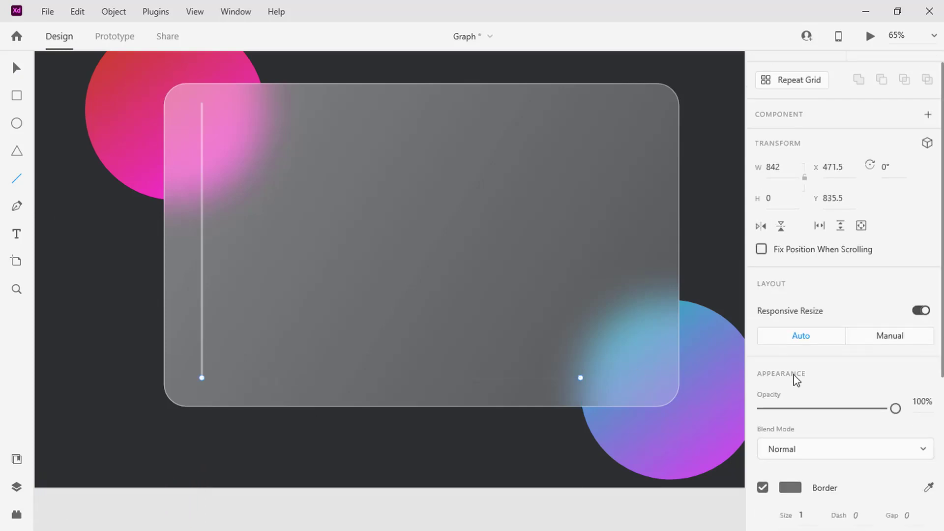
scroll(794, 379, down, 4)
text(5)
key(Return)
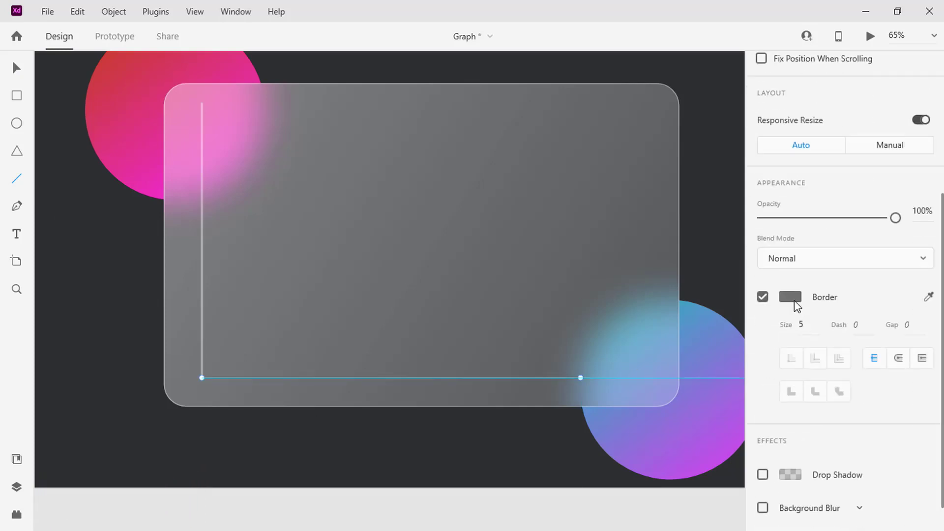
- Colour the horizontal axis line's border #FFFFFF and reduce the colour's opacity
click(790, 297)
click(581, 196)
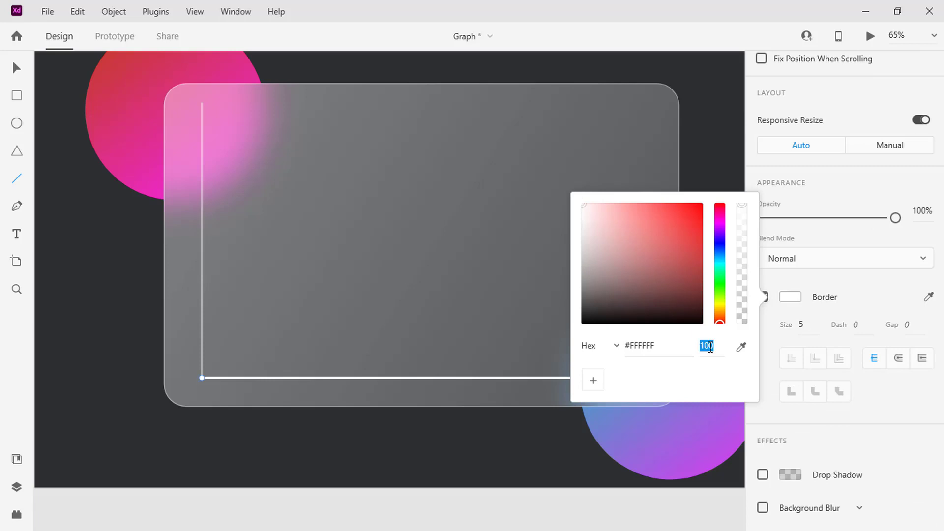
key(Return)
click(487, 286)
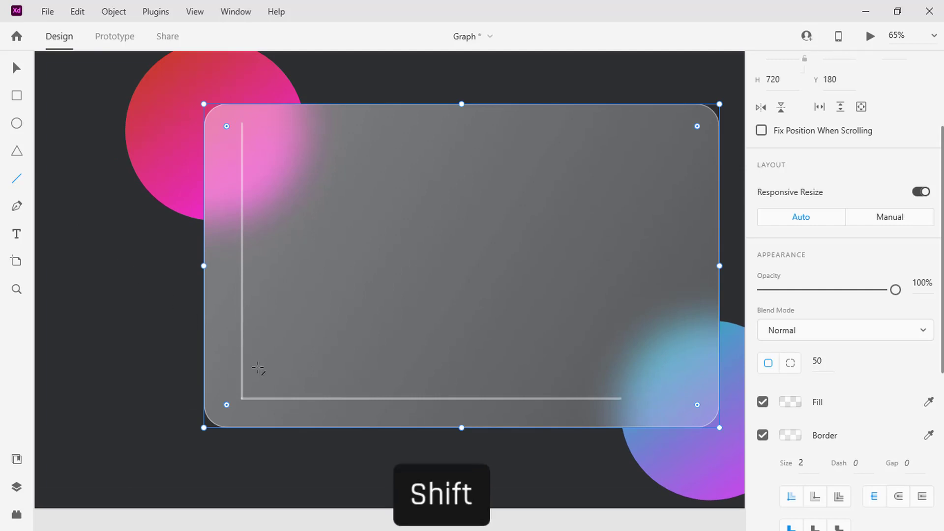
- Draw a horizontal gridline about 767 wide just above the bottom axis and colour its border #FFFFFF at 40% opacity
drag(258, 369, 604, 370)
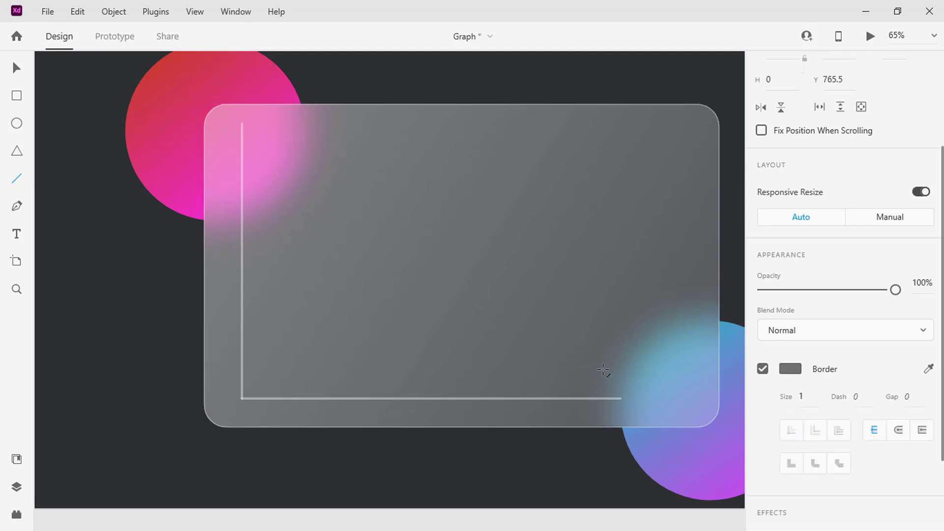
click(793, 368)
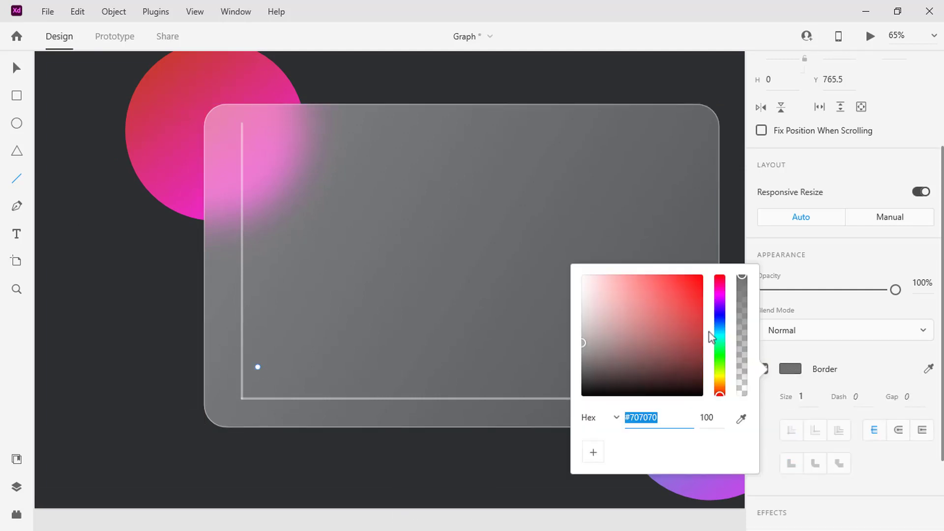
drag(591, 281, 566, 264)
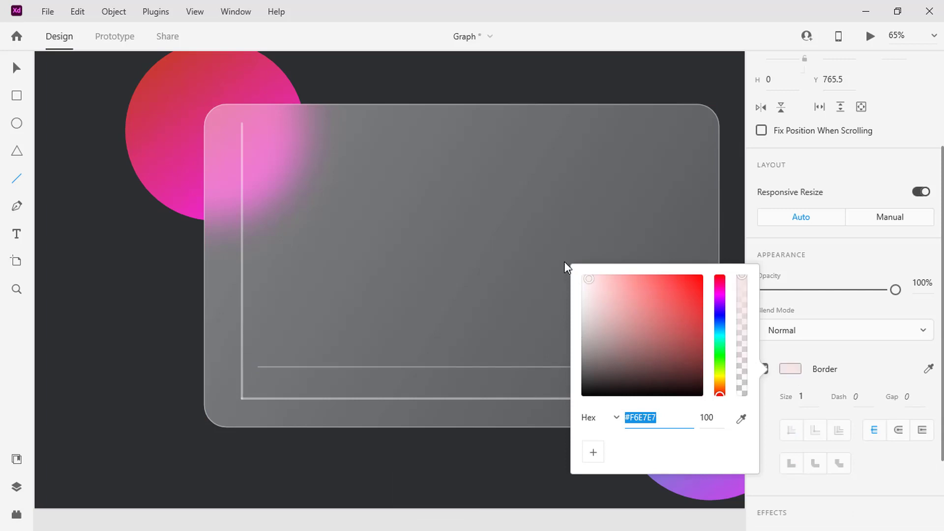
click(704, 417)
key(Return)
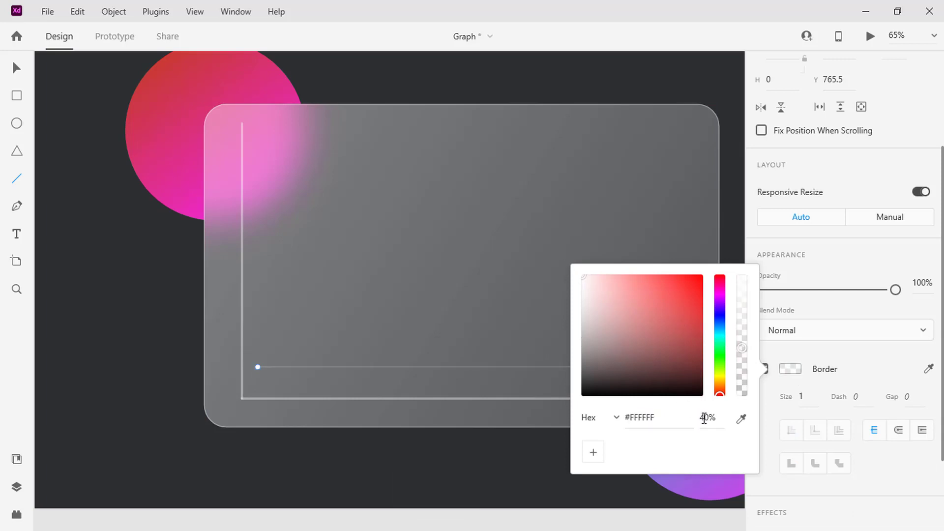
- Place eight copies of the gridline above it, stacked up to near the vertical axis's upper end
click(532, 362)
key(v)
alt+drag(529, 366, 503, 346)
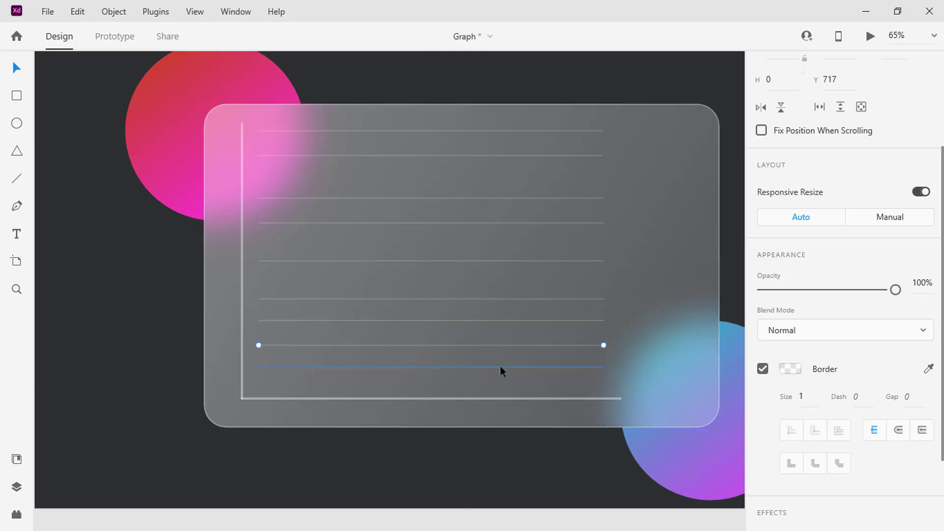
- Distribute all nine gridlines evenly in the vertical direction and group them slightly lower on the panel
shift+click(500, 366)
shift+click(504, 321)
shift+click(506, 298)
shift+click(508, 260)
shift+click(510, 223)
shift+click(513, 198)
shift+click(517, 156)
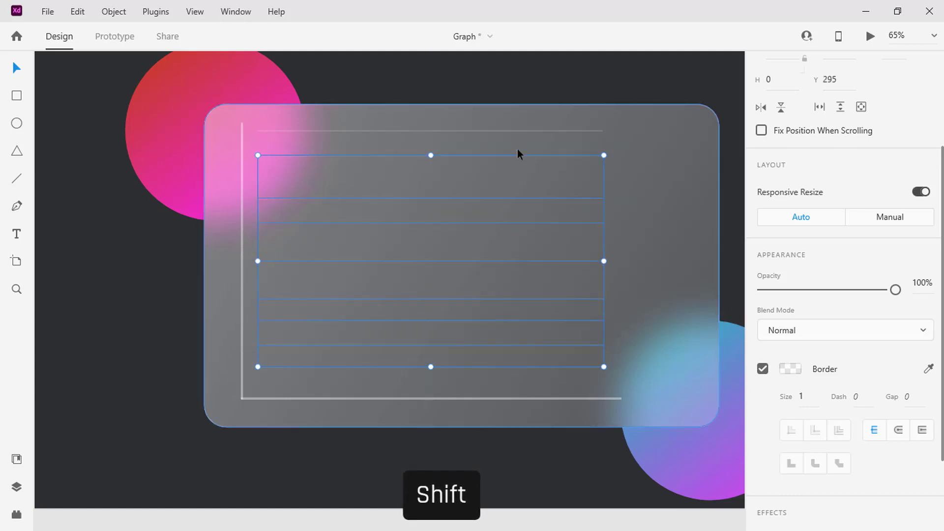
shift+click(520, 131)
scroll(800, 179, up, 3)
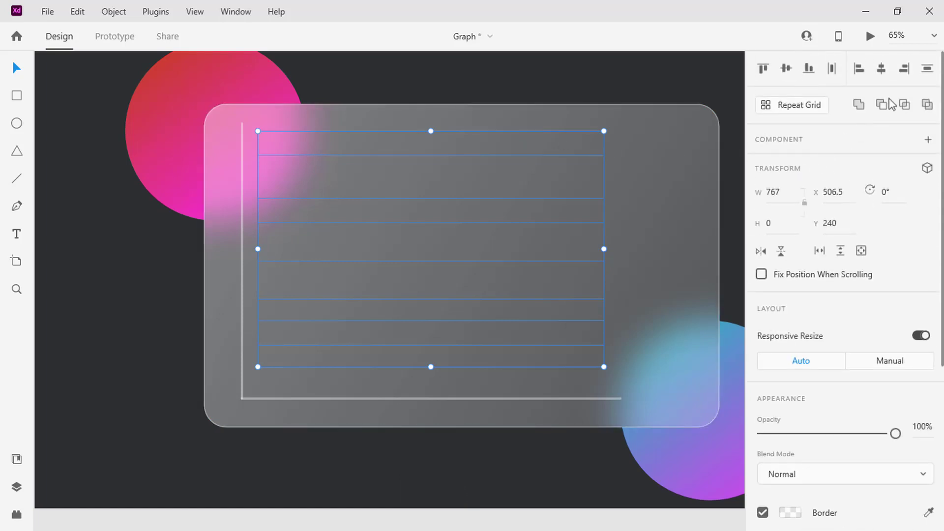
click(928, 68)
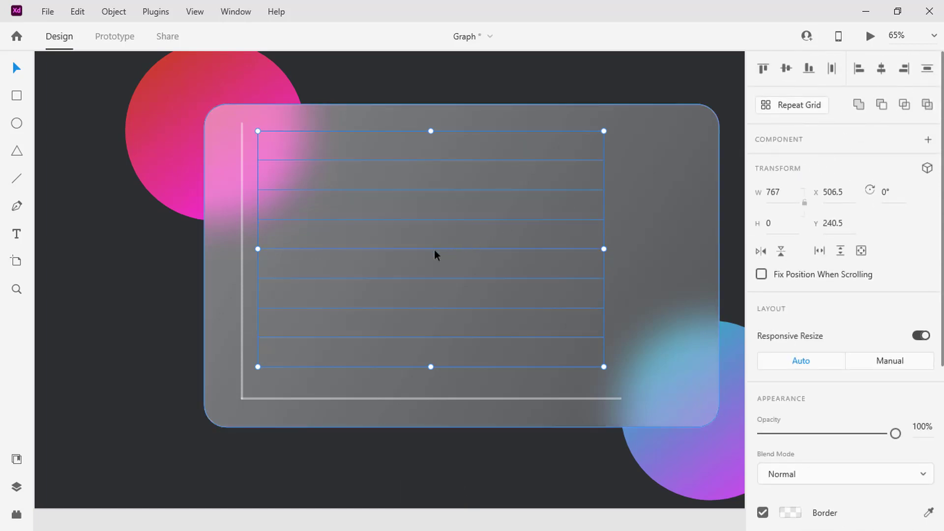
drag(434, 249, 434, 260)
key(ctrl+g)
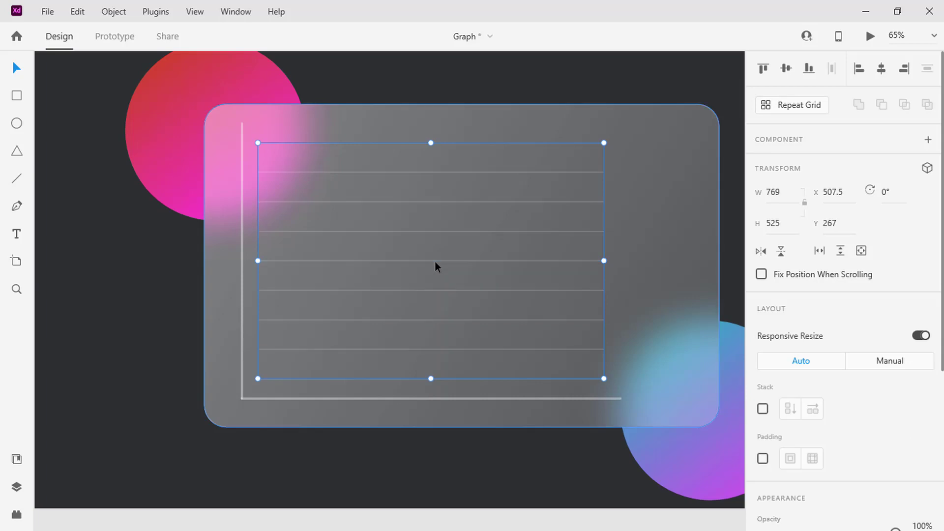
- Add a "10%" text label at the vertical axis, level with the lowest gridline
click(231, 379)
text(10%)
key(Escape)
- Place eight copies of the 10% label up along the vertical axis, roughly one per gridline
scroll(230, 381, up, 5)
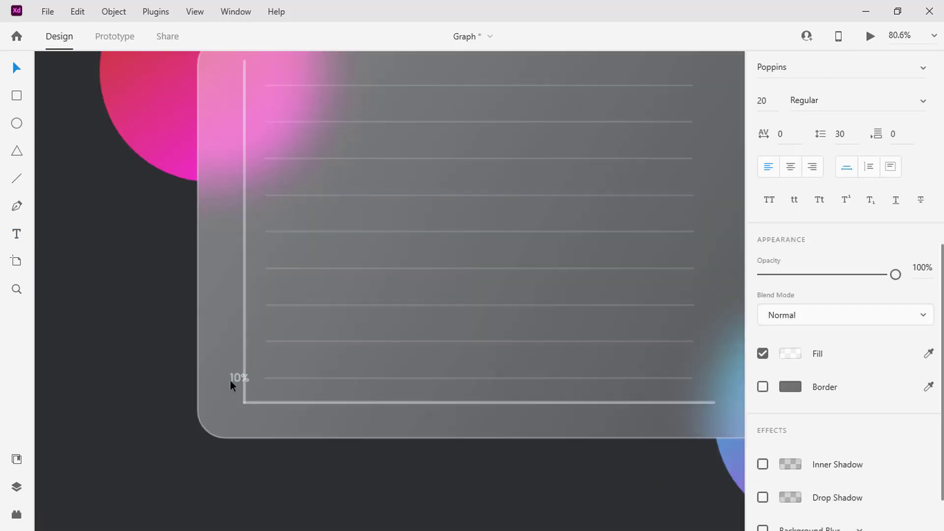
drag(241, 376, 239, 158)
drag(239, 158, 239, 115)
scroll(239, 115, up, 4)
drag(250, 324, 235, 71)
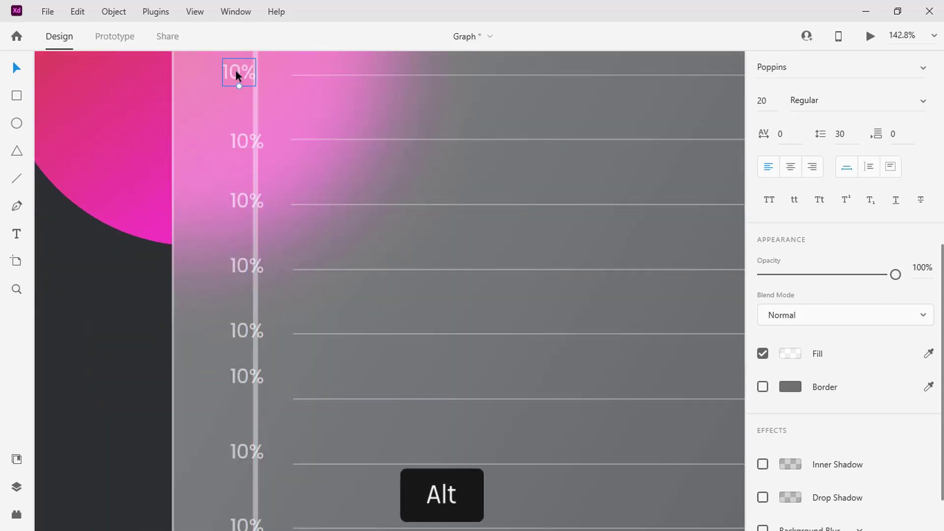
- Change the upper five axis labels, from the top down, to 90%, 80%, 70%, 60% and 50%
scroll(236, 74, up, 2)
double_click(236, 127)
text(90%)
click(244, 197)
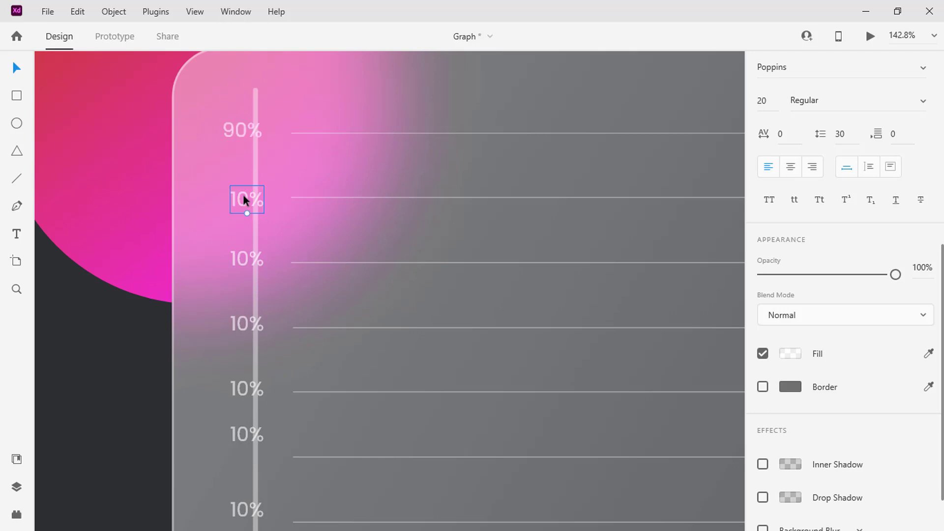
text(80%)
click(244, 258)
text(70%)
click(234, 322)
text(60%)
click(238, 389)
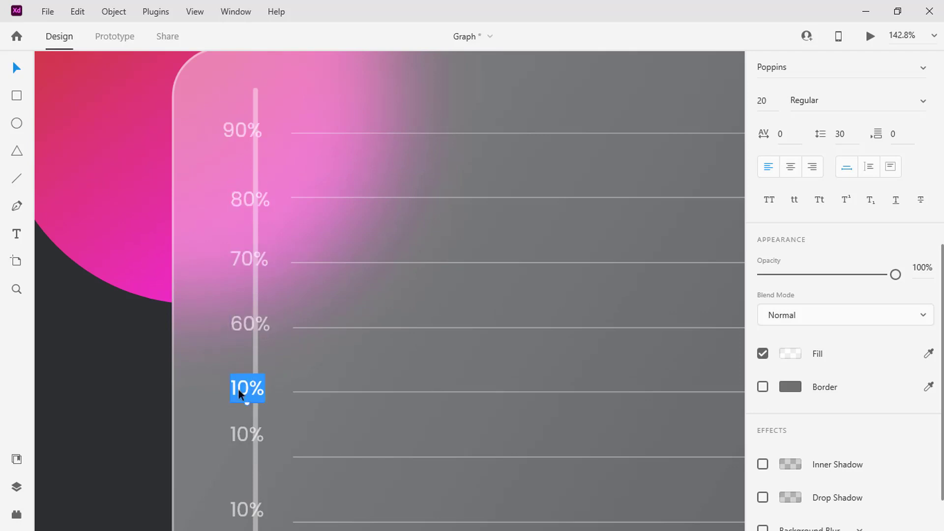
text(50%)
- Change the three labels below 50% to 40%, 30% and 20%, from the top down
scroll(226, 388, down, 3)
click(241, 291)
text(40%)
click(238, 363)
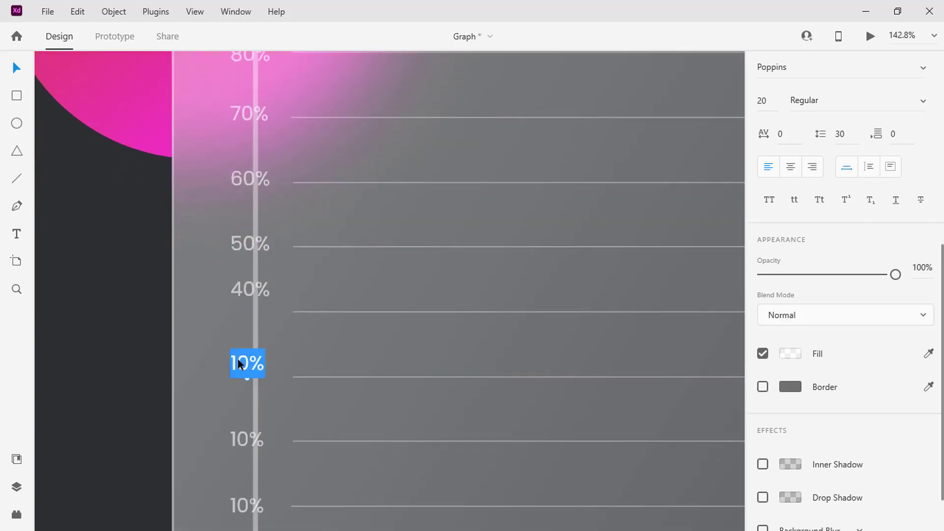
text(30%)
key(Escape)
scroll(236, 411, down, 1)
click(243, 381)
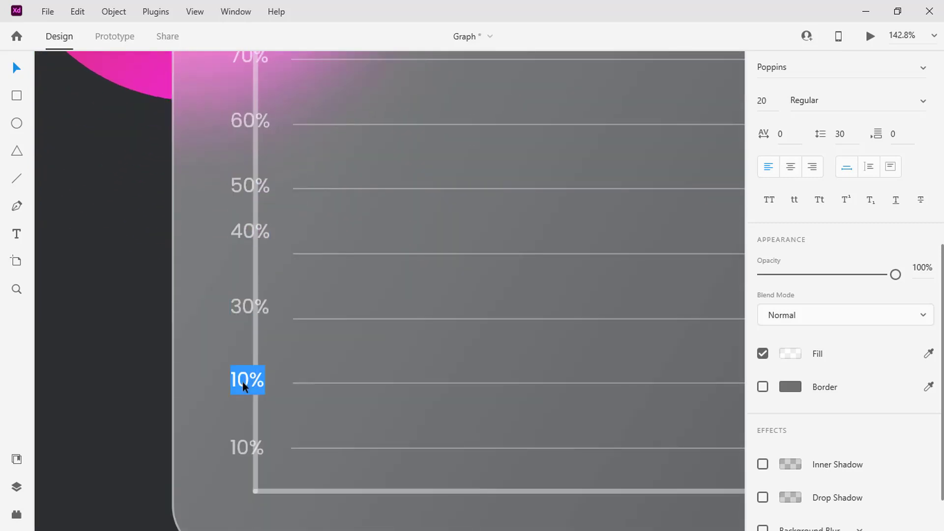
text(20%)
key(Escape)
- Select all nine percentage labels and shift them together to the left of the vertical axis line
scroll(243, 401, down, 5)
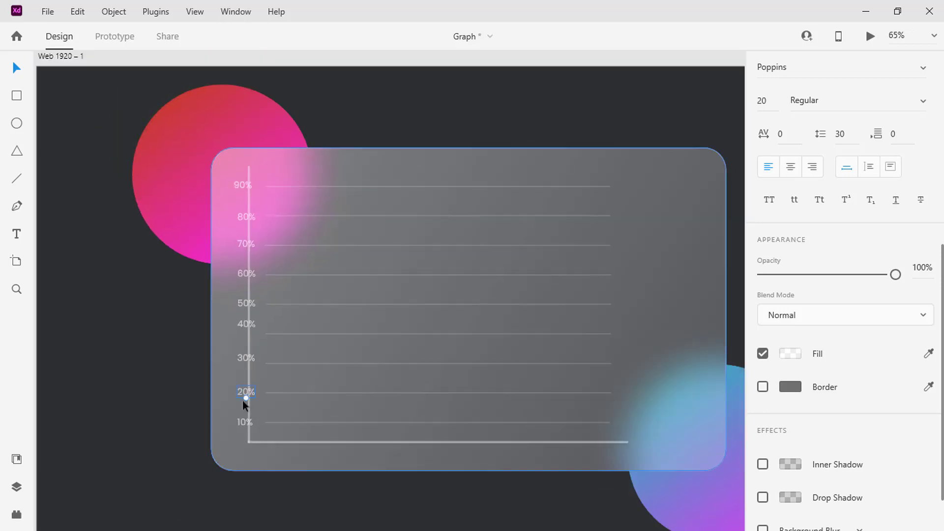
shift+click(238, 419)
shift+click(239, 356)
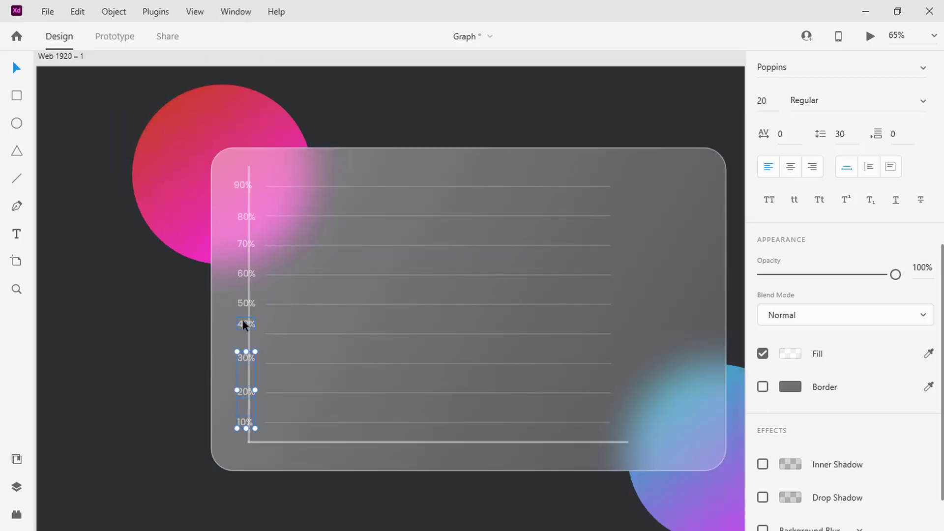
shift+click(243, 323)
shift+click(243, 302)
shift+click(241, 274)
shift+click(243, 244)
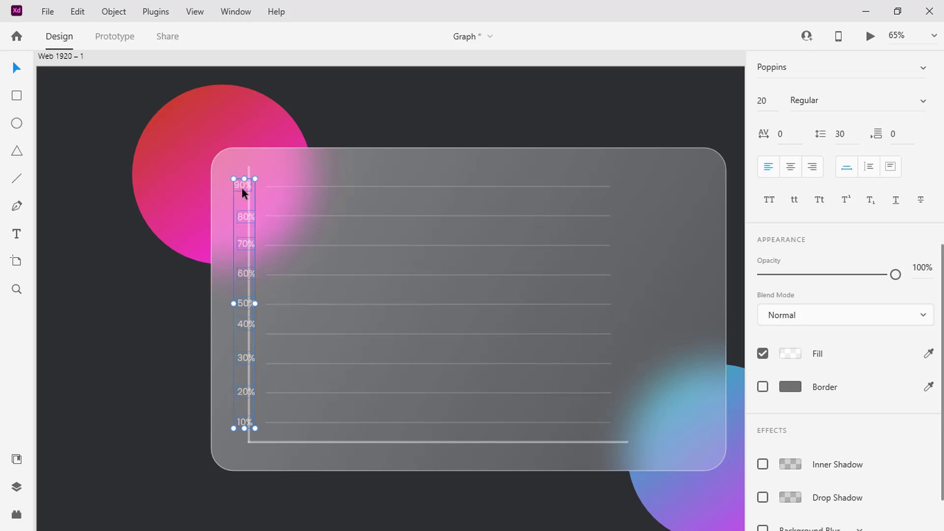
drag(241, 187, 235, 187)
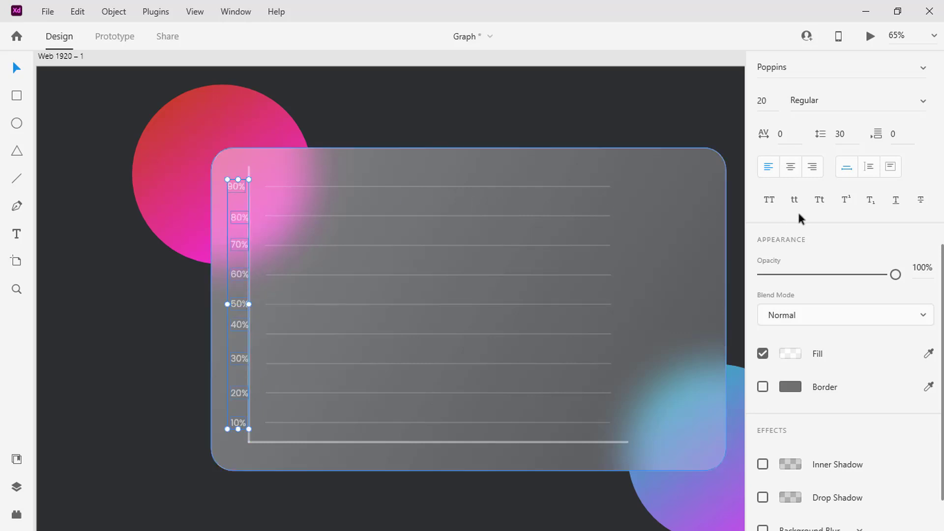
- Centre the nine percentage labels horizontally on each other and distribute them evenly along the vertical axis
scroll(807, 217, up, 6)
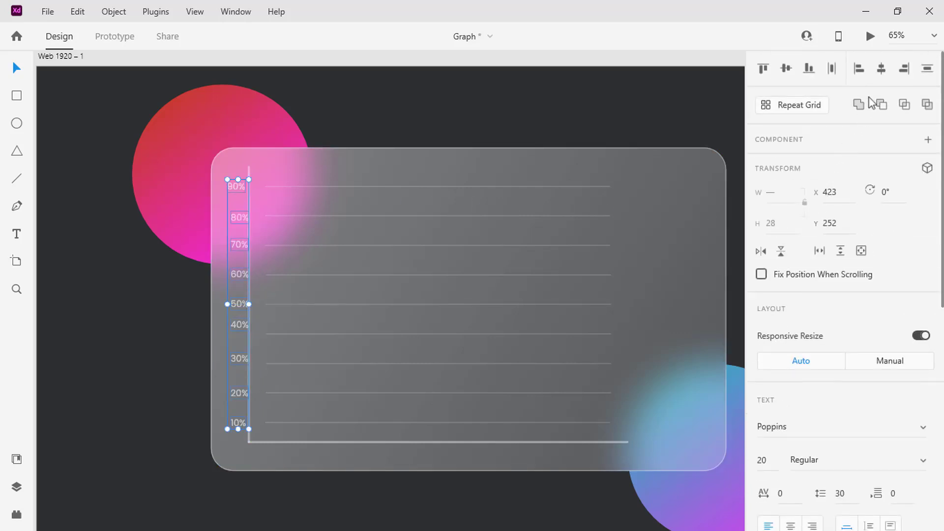
click(883, 73)
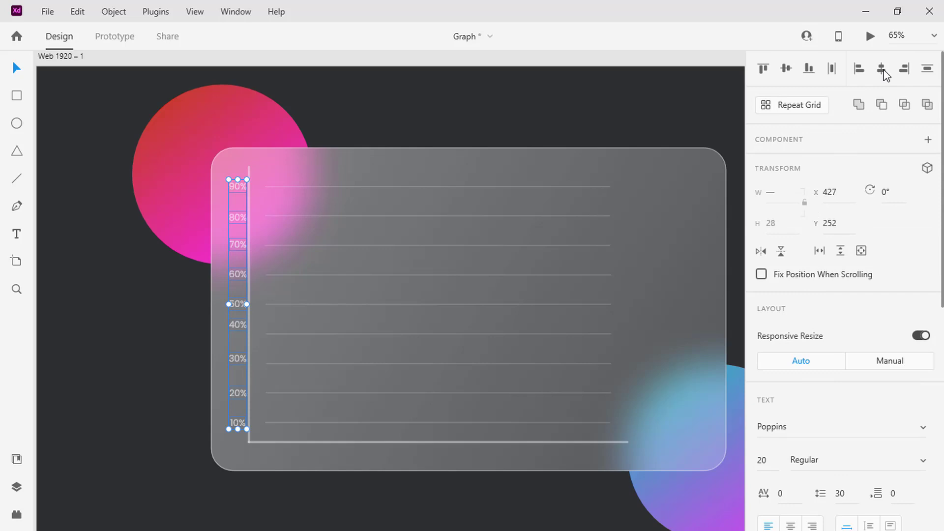
click(924, 70)
click(476, 457)
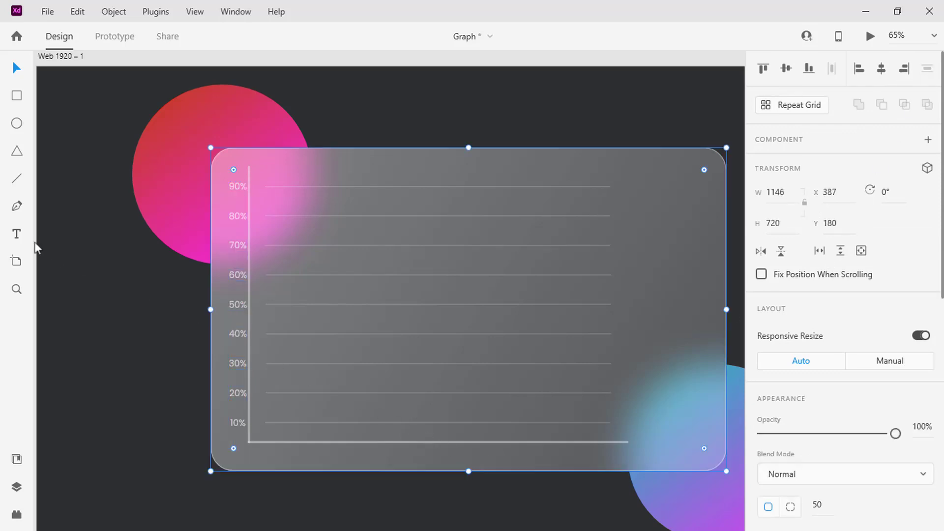
- Add the text labels Jan, Feb and Mar in a row below the horizontal axis, starting near its origin
click(17, 234)
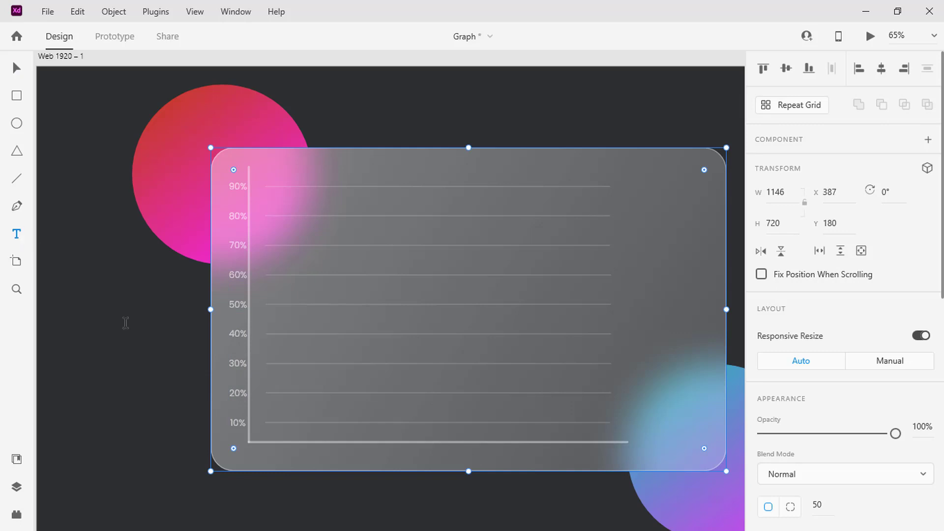
click(270, 452)
text(Jan)
key(Escape)
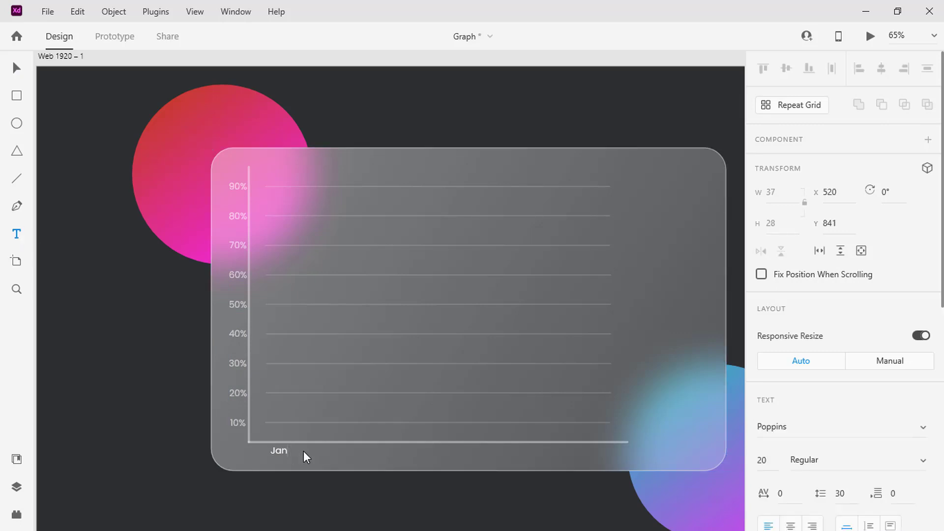
click(322, 451)
text(Feb)
key(Escape)
click(378, 450)
text(Mar)
key(Escape)
- Add the labels Apr, May and Jun along the horizontal axis and move Jun near the axis line's far end
click(422, 450)
text(Apr)
key(Escape)
click(473, 450)
text(May)
key(Escape)
click(532, 452)
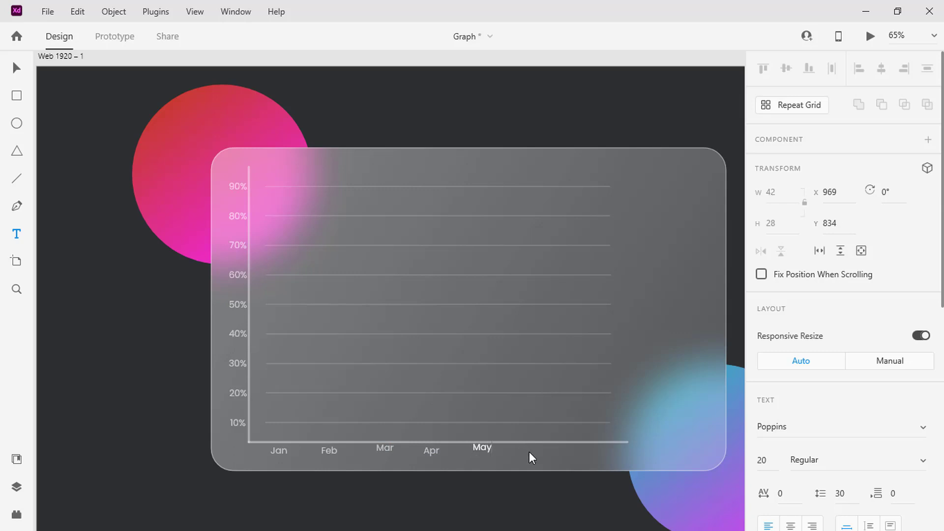
text(Jun)
key(Escape)
drag(547, 450, 594, 452)
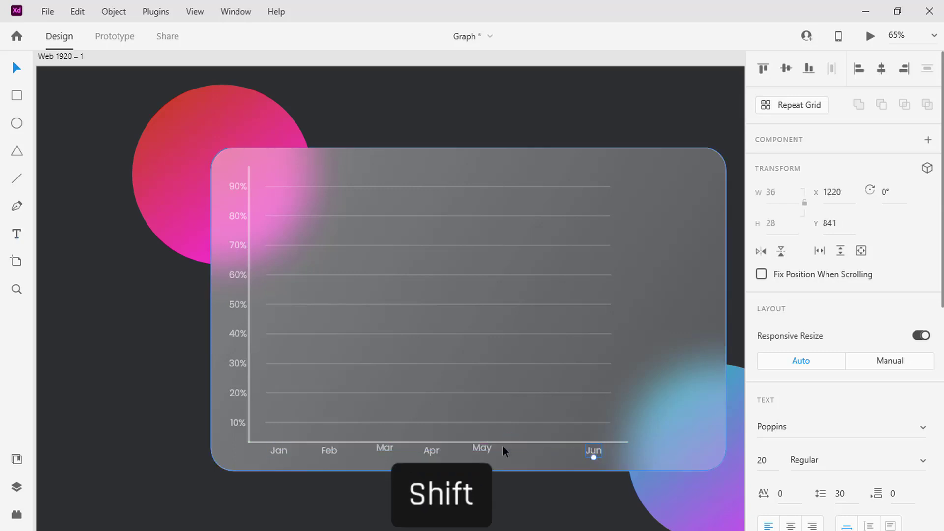
- Select all six month labels, distribute them evenly across and align them vertically on their middles
shift+click(482, 448)
shift+click(431, 451)
shift+click(385, 448)
shift+click(327, 449)
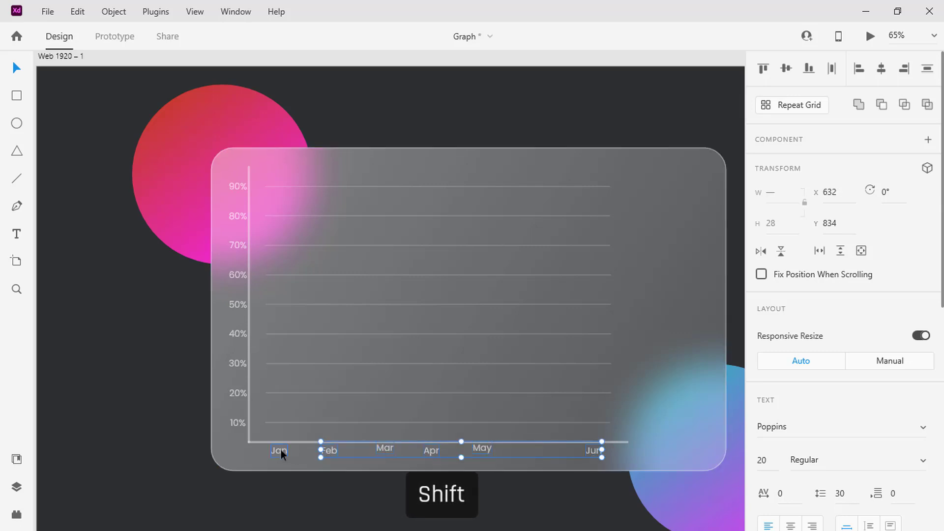
shift+click(279, 449)
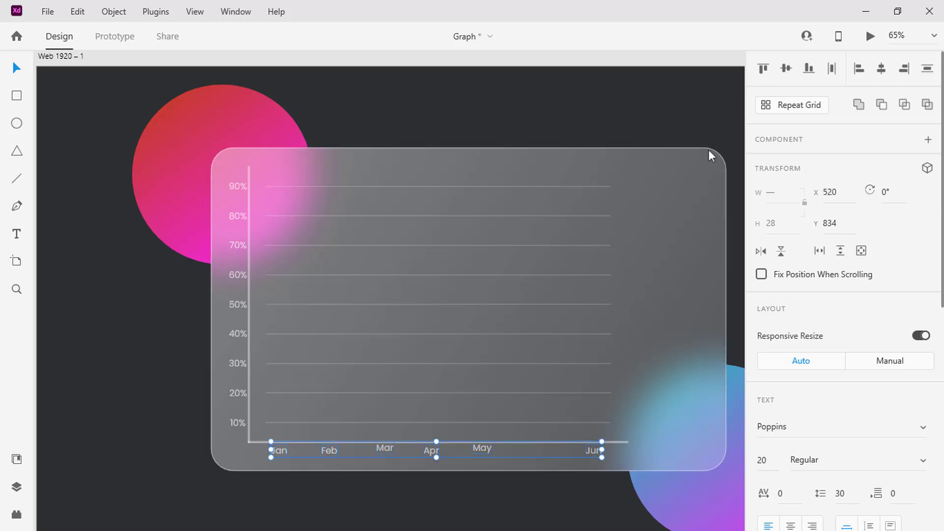
click(832, 69)
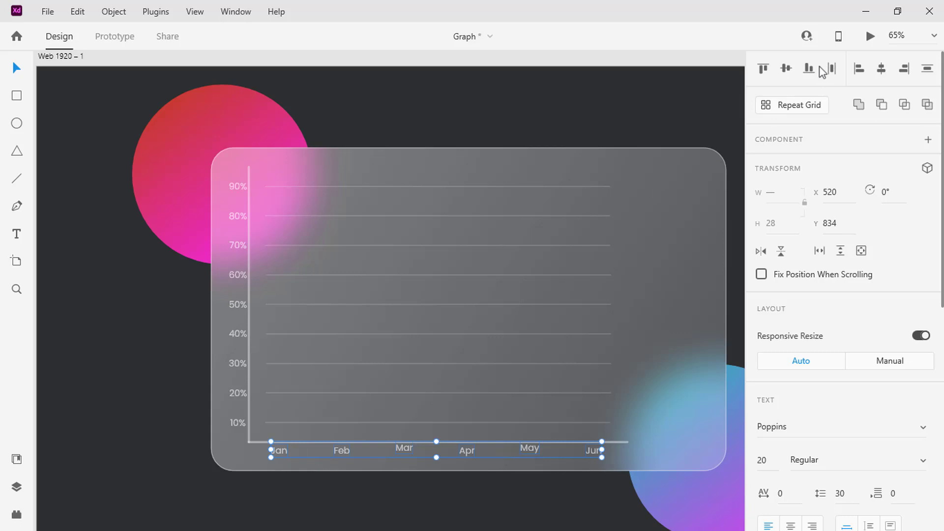
click(787, 72)
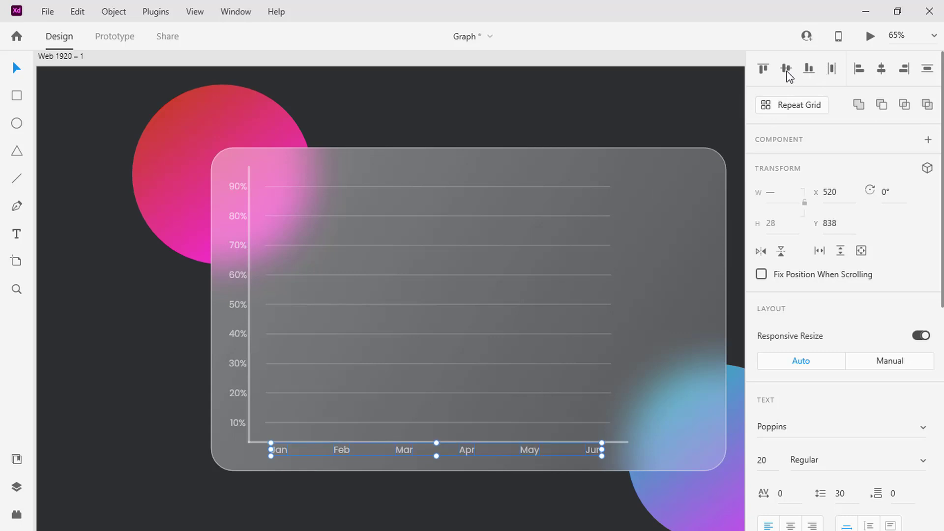
click(683, 417)
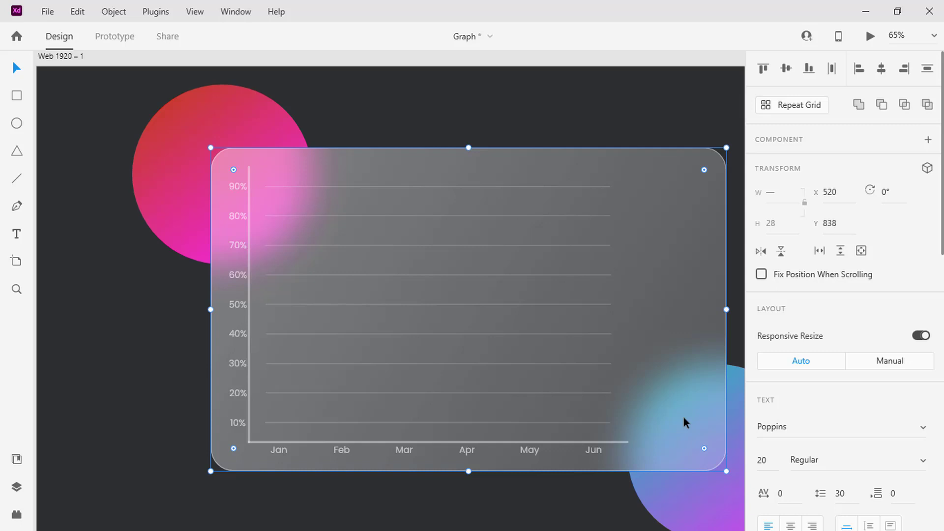
- Draw a straight line about 692 wide and 369 high, rising from 10% above Jan to between 60% and 70% above Jun
click(13, 182)
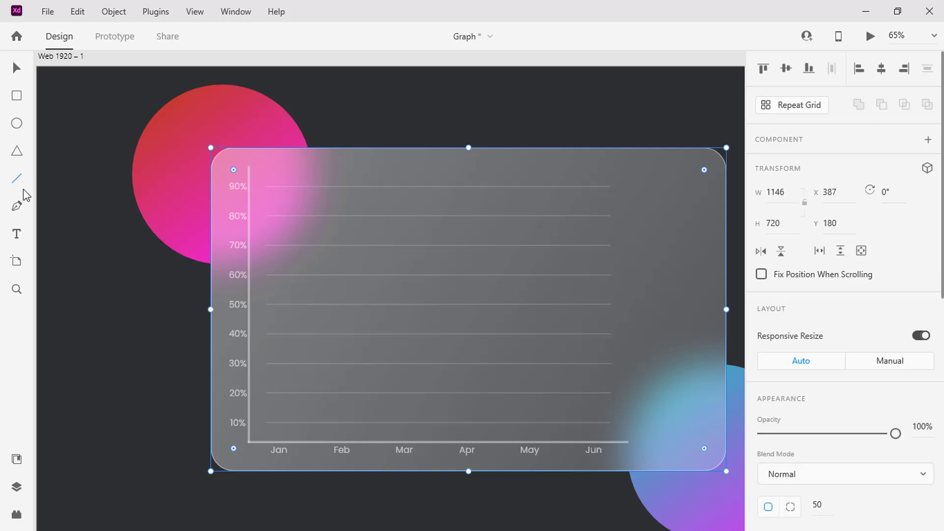
scroll(373, 407, up, 4)
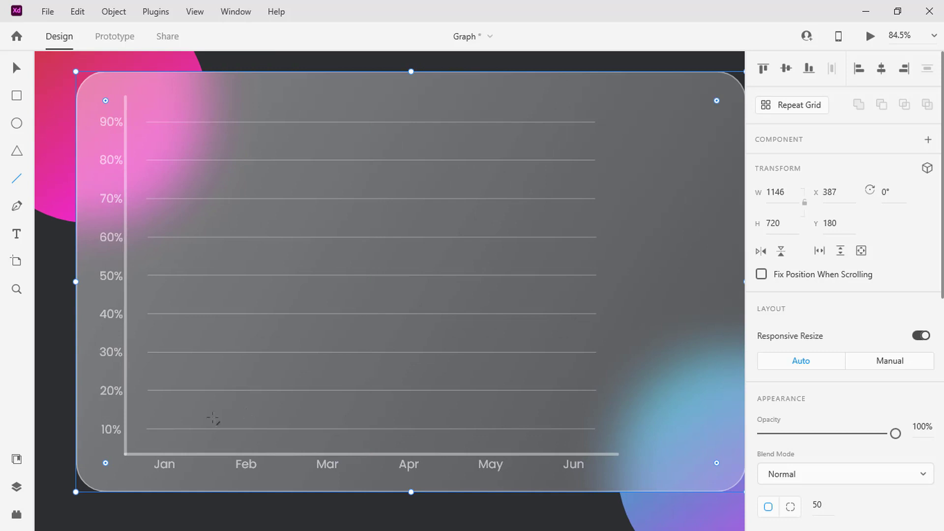
mouse_move(165, 429)
mouse_down()
mouse_move(505, 283)
mouse_move(570, 214)
mouse_up()
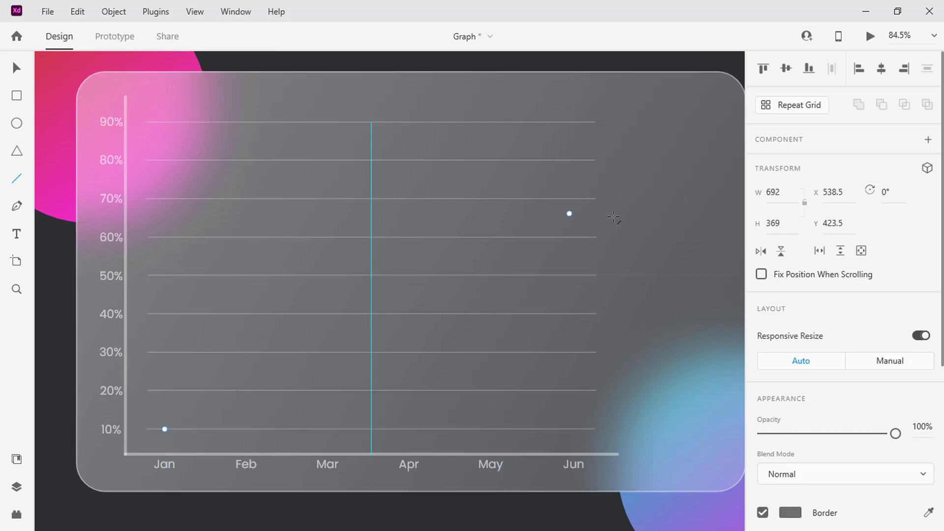
- Set the diagonal line's border to white #FFFFFF at 60% opacity with size 5
scroll(875, 233, down, 5)
click(792, 265)
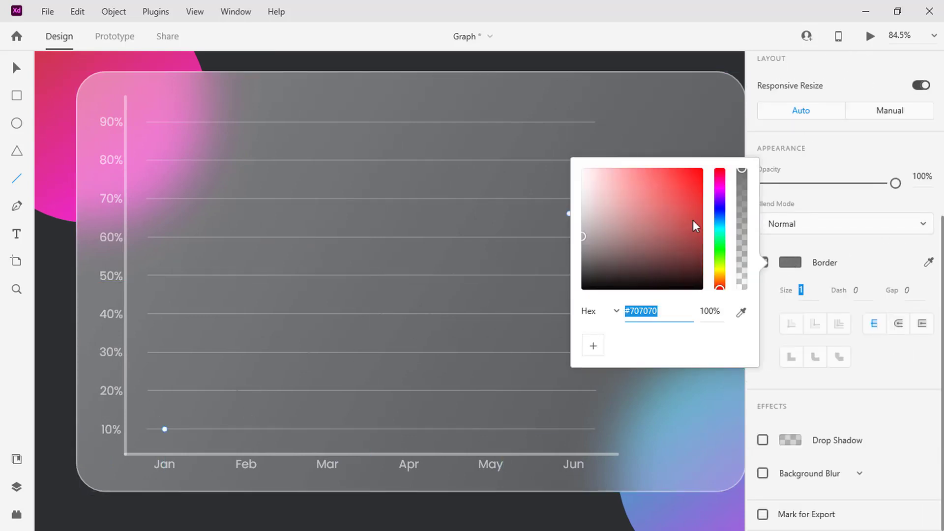
drag(585, 177, 578, 163)
click(708, 310)
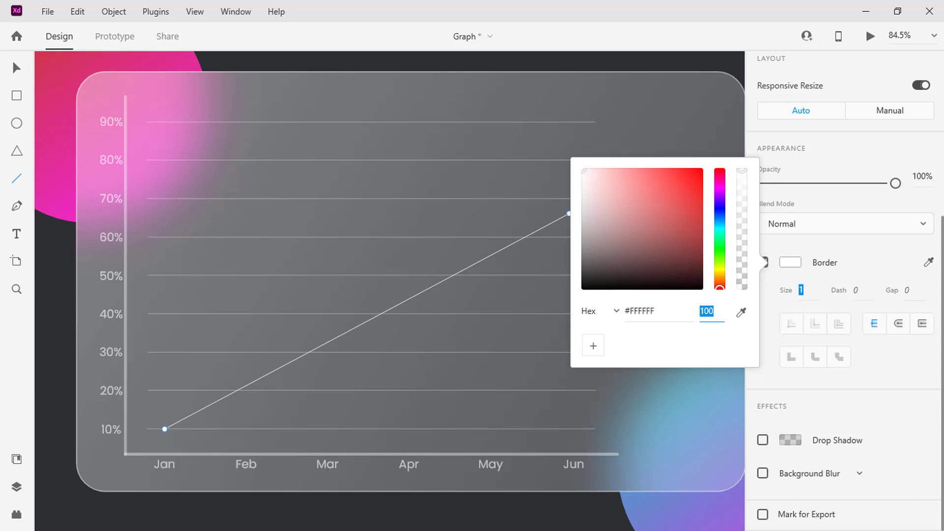
text(60)
key(Return)
click(816, 294)
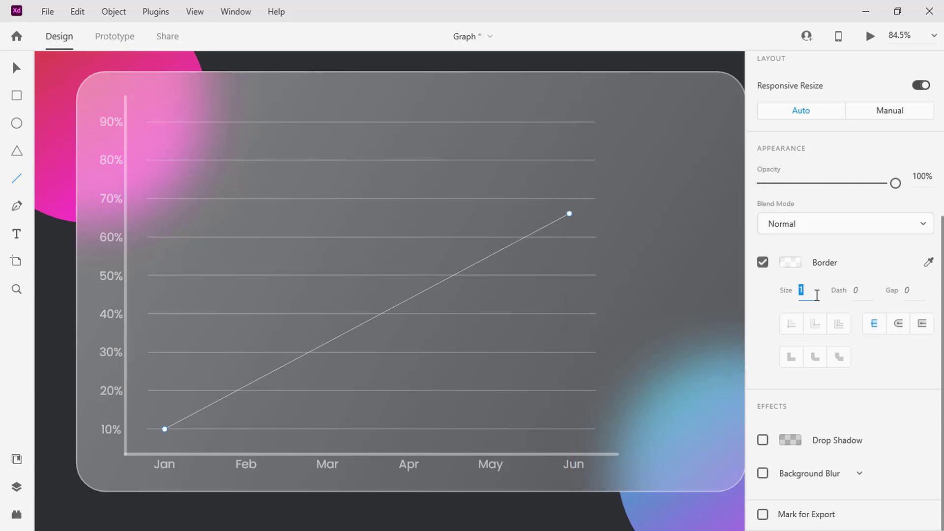
text(5)
key(Return)
key(v)
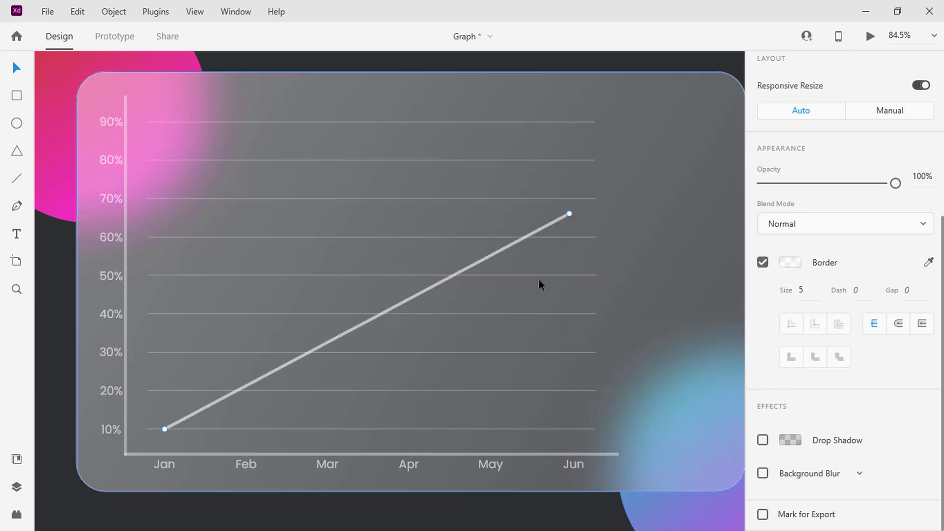
- Edit the diagonal line's path and add four anchor points, roughly above Feb, Mar, Apr and May
double_click(232, 392)
click(234, 390)
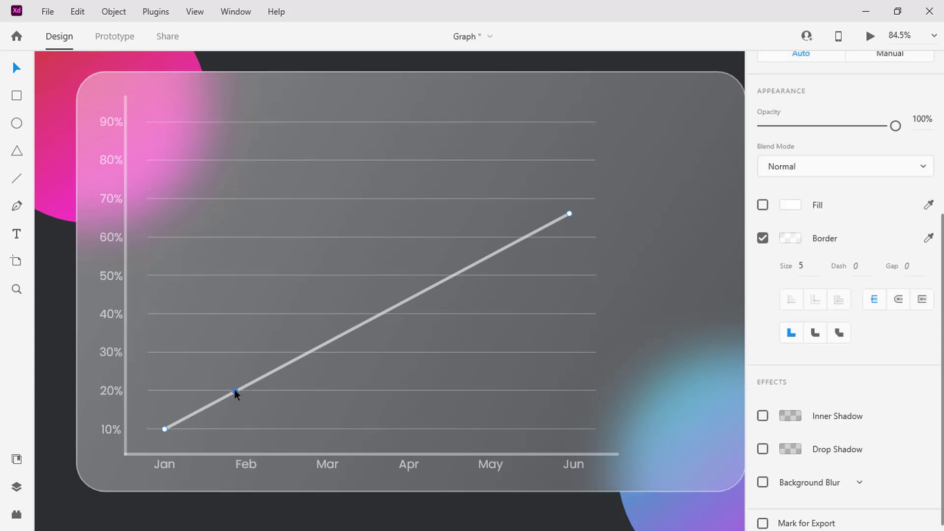
click(320, 347)
click(396, 306)
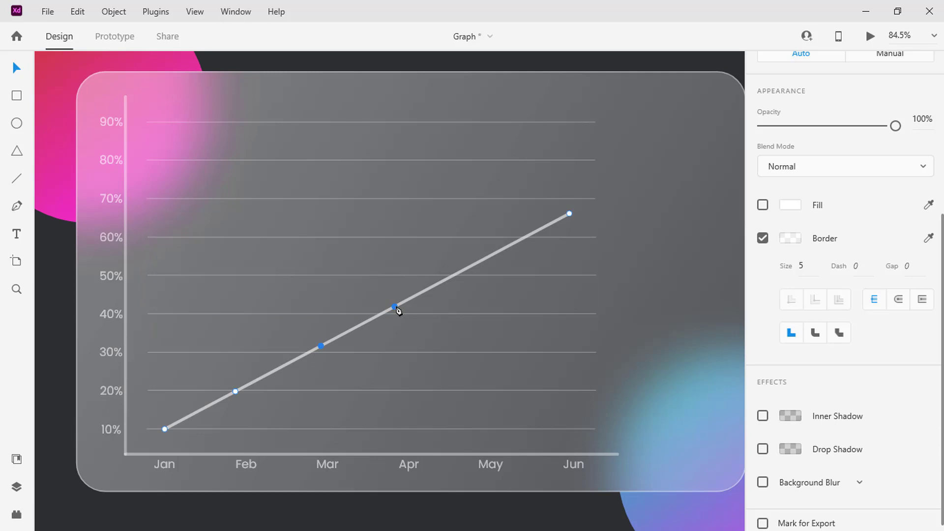
click(475, 264)
- Shift the May and Mar points up and the Apr and Feb points down to make the graph line uneven
drag(475, 264, 470, 247)
drag(395, 307, 403, 322)
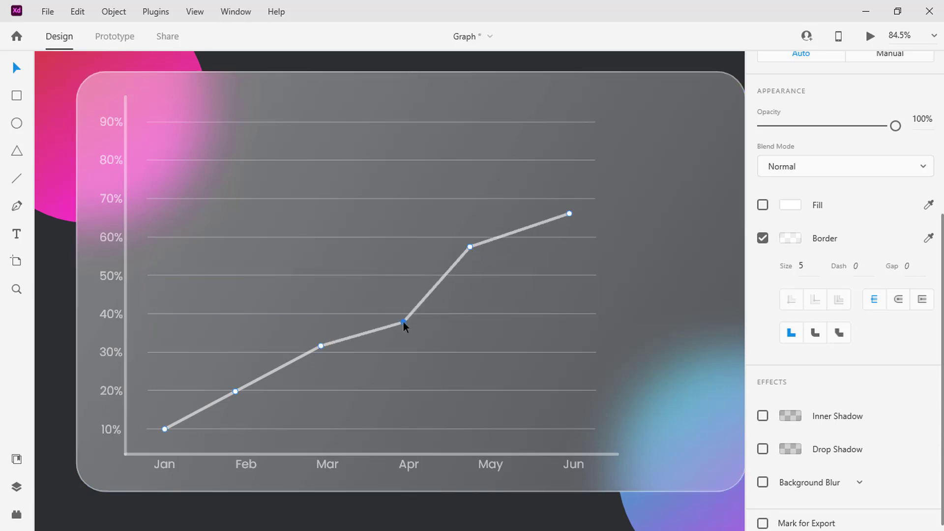
drag(321, 346, 320, 334)
drag(235, 391, 240, 399)
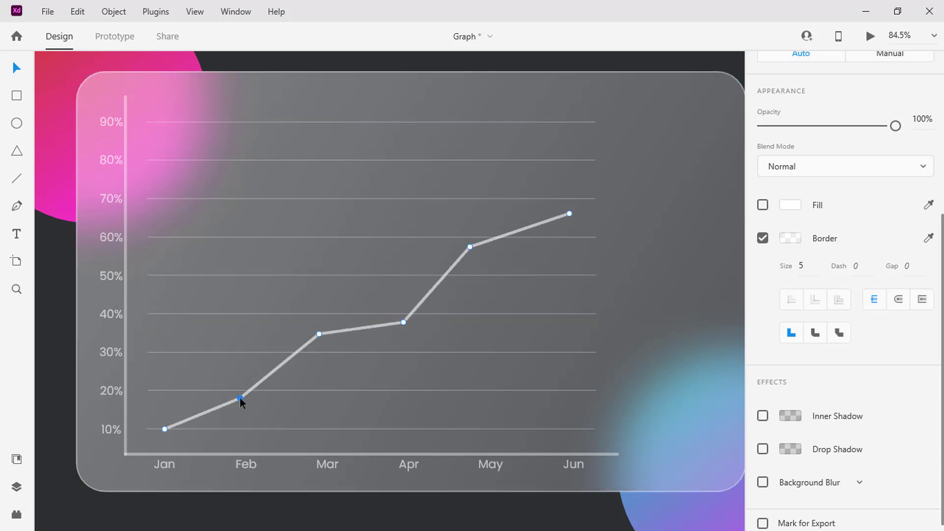
- Convert the graph line's four inner anchor points to smooth curve points
double_click(470, 247)
double_click(402, 321)
click(320, 334)
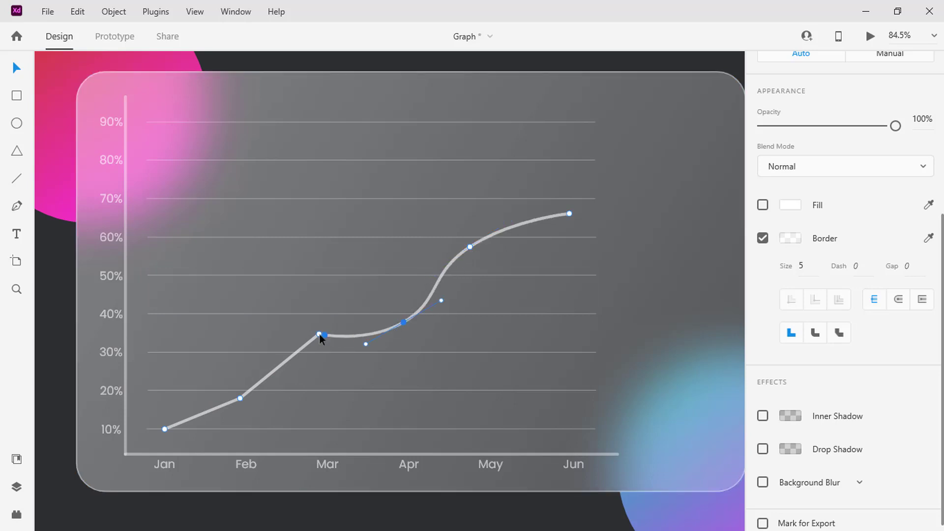
double_click(319, 334)
double_click(241, 397)
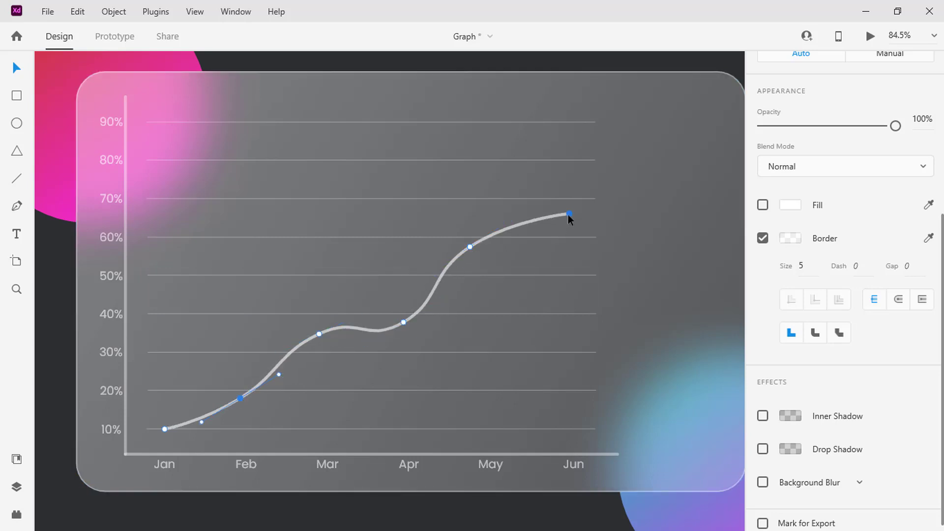
- Lower the Jun end and Apr point and raise the May and Mar points to deepen the curve's waves
drag(569, 214, 571, 246)
drag(469, 247, 468, 238)
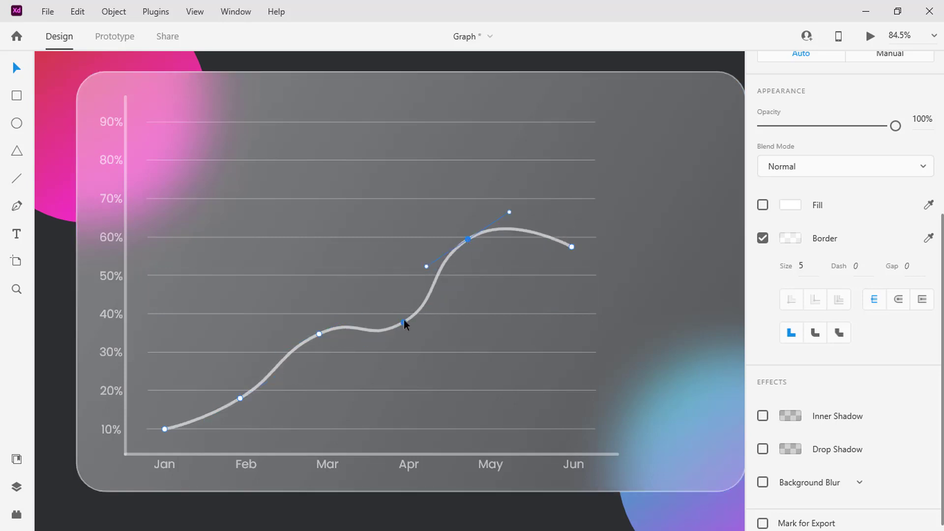
drag(403, 321, 419, 333)
drag(319, 334, 303, 309)
key(Escape)
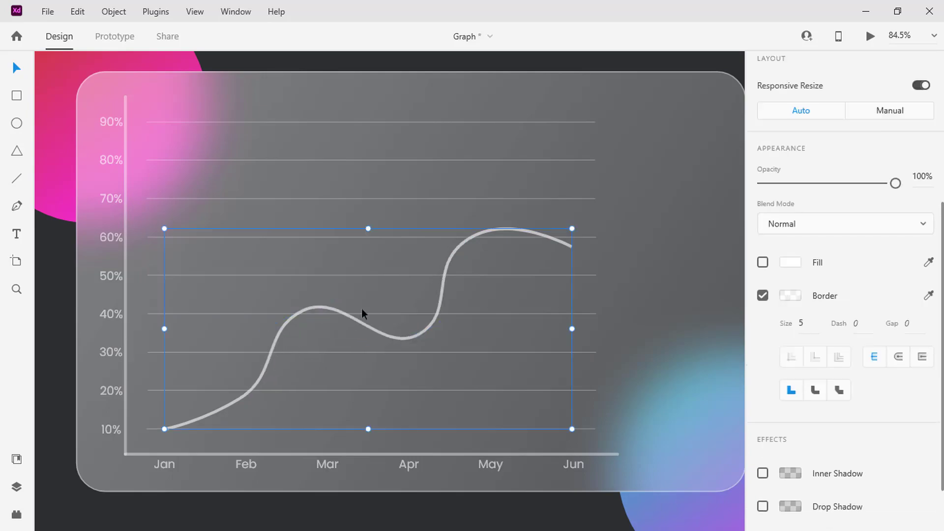
- Set the graph curve's border gap to 1038, leaving the dash at 0, and deselect the curve
click(871, 36)
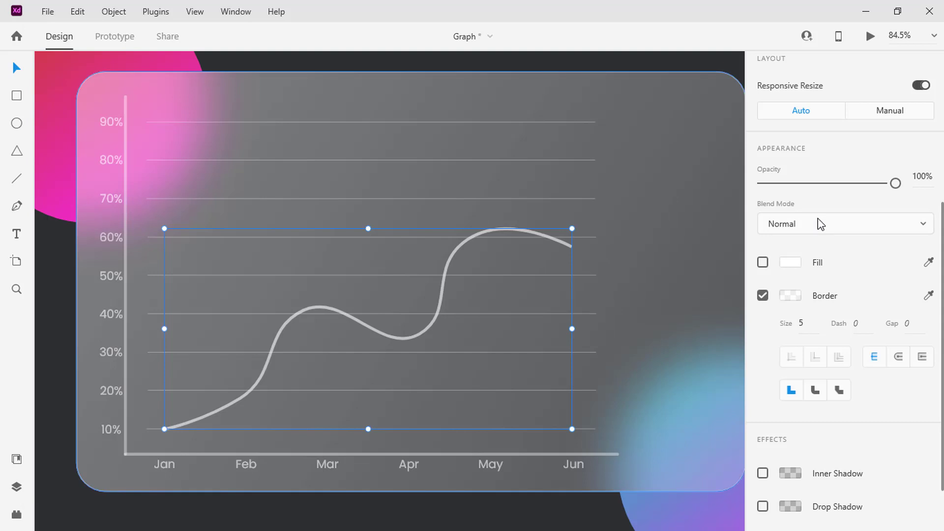
scroll(820, 224, up, 5)
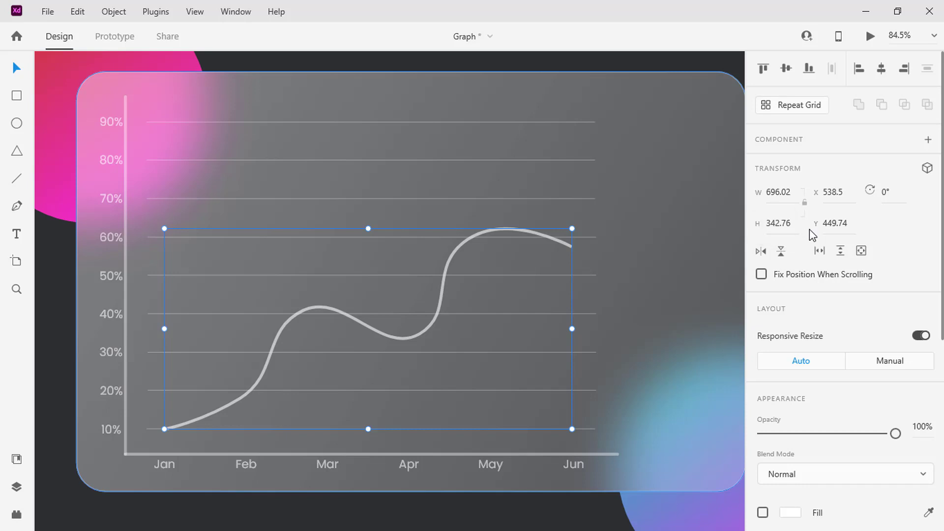
scroll(809, 229, down, 6)
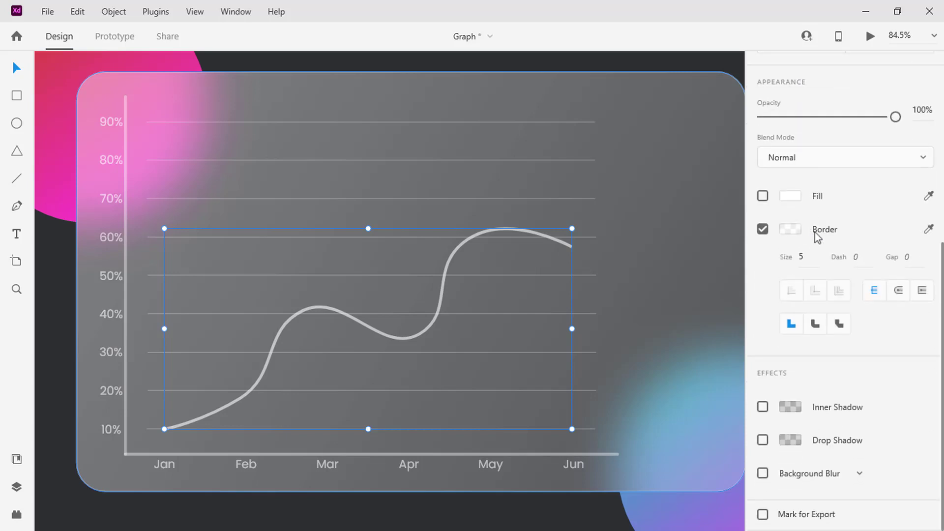
click(906, 257)
text(1038)
key(Return)
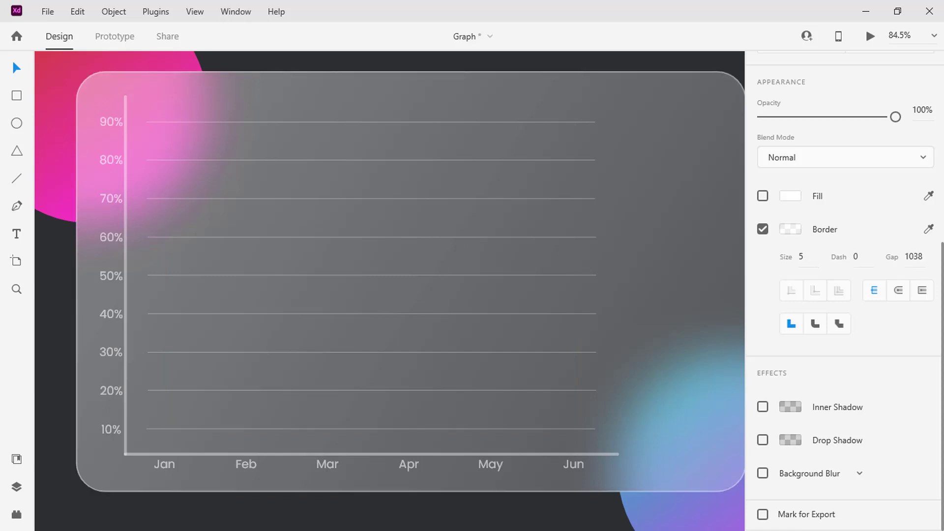
click(668, 326)
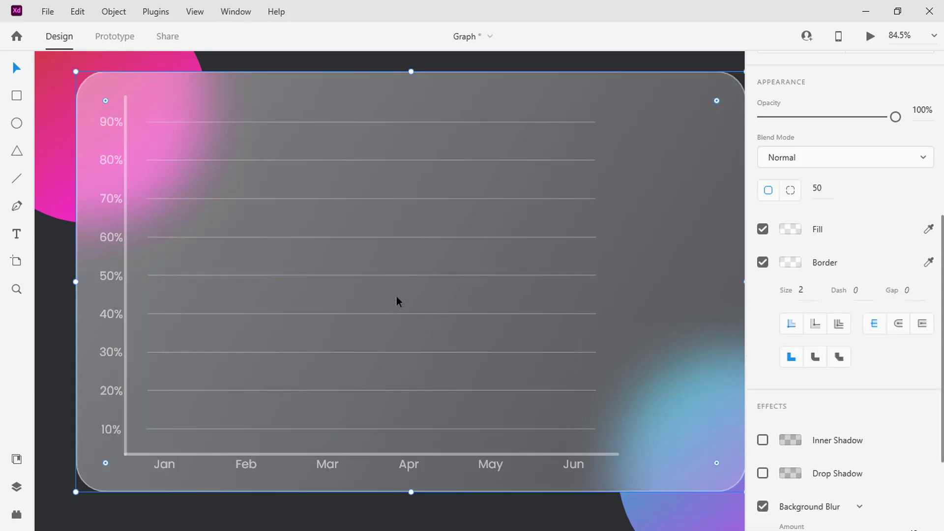
- Duplicate the Web 1920 – 1 artboard twice so that three artboards stand side by side
scroll(396, 296, down, 5)
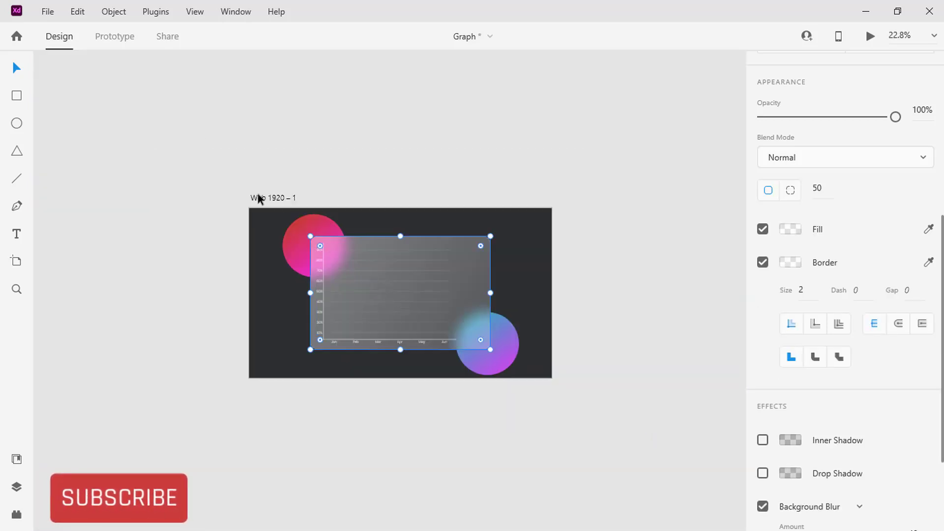
click(258, 195)
key(ctrl+d)
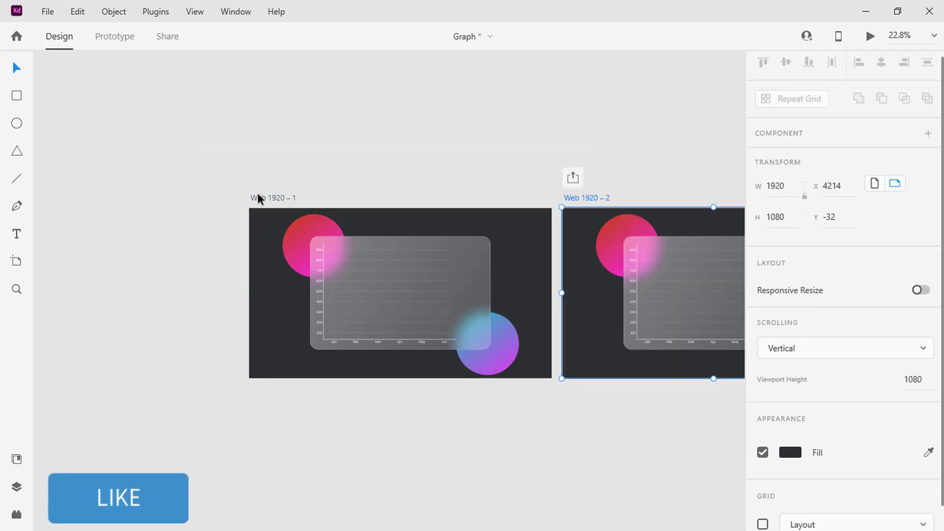
key(ctrl+d)
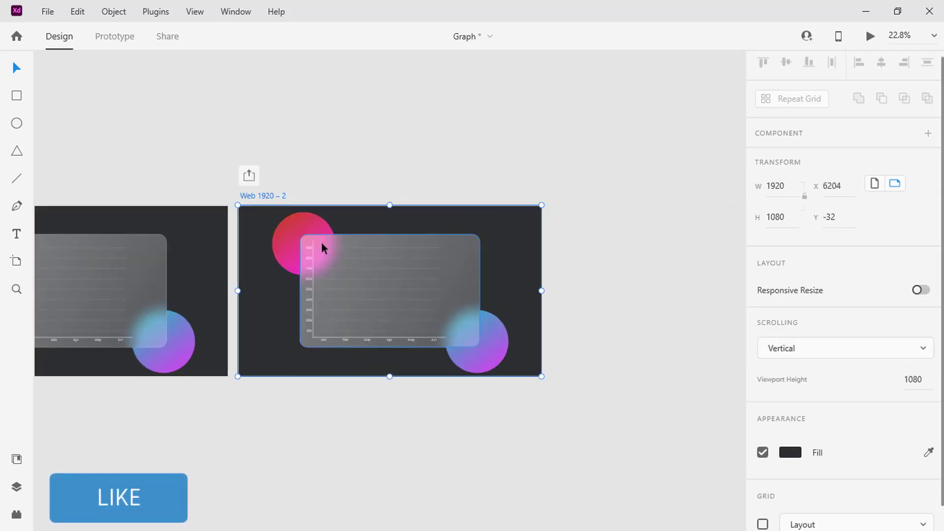
scroll(320, 242, up, 3)
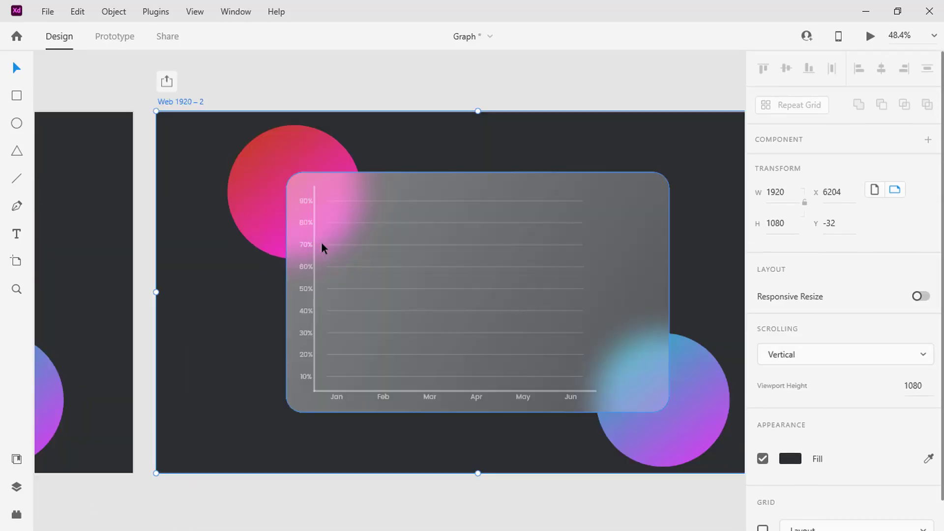
- Set the border dash of the graph curve (Path 1) on the Web 1920 – 2 artboard to 1038
click(17, 487)
double_click(50, 120)
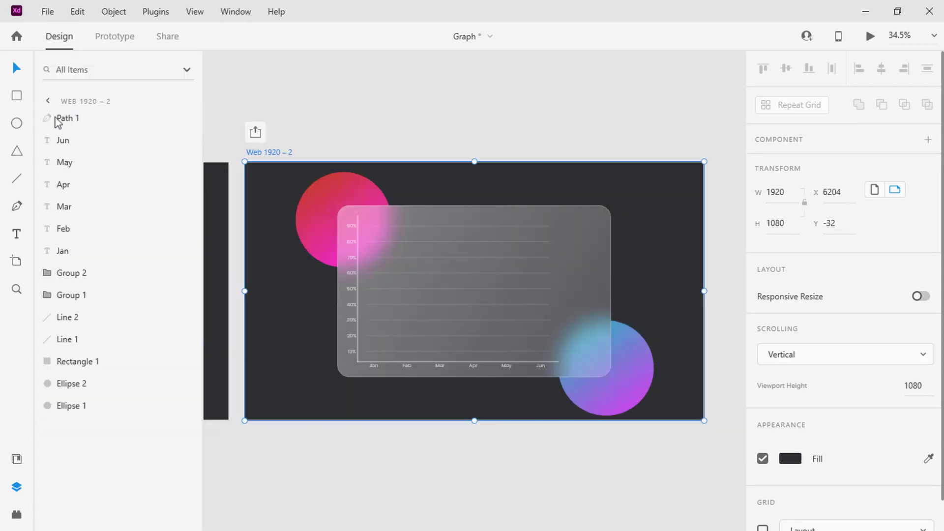
click(59, 120)
scroll(792, 286, down, 3)
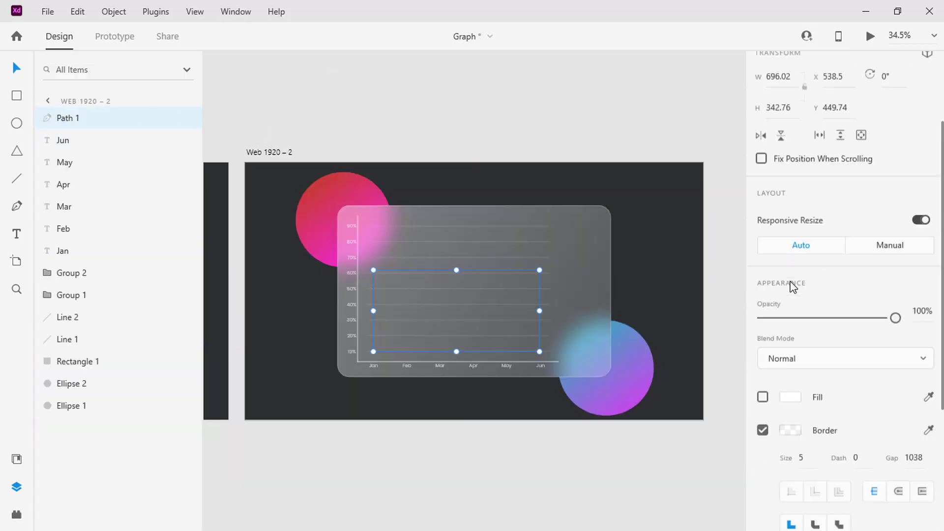
scroll(792, 287, down, 3)
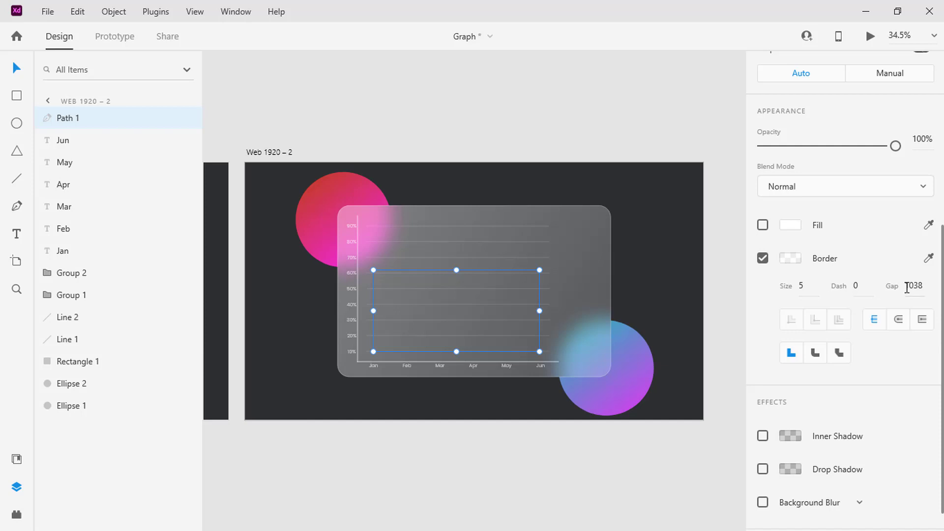
click(859, 287)
text(1038)
key(Return)
- Set the curve's border gap to 0 on Web 1920 – 2 and deselect the curve
click(907, 286)
double_click(914, 287)
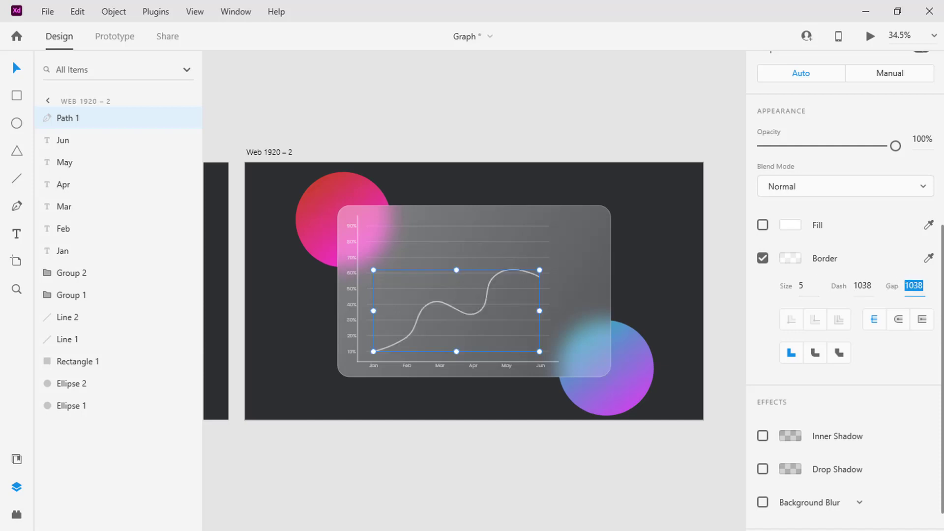
text(0)
key(Return)
click(676, 326)
key(ctrl+y)
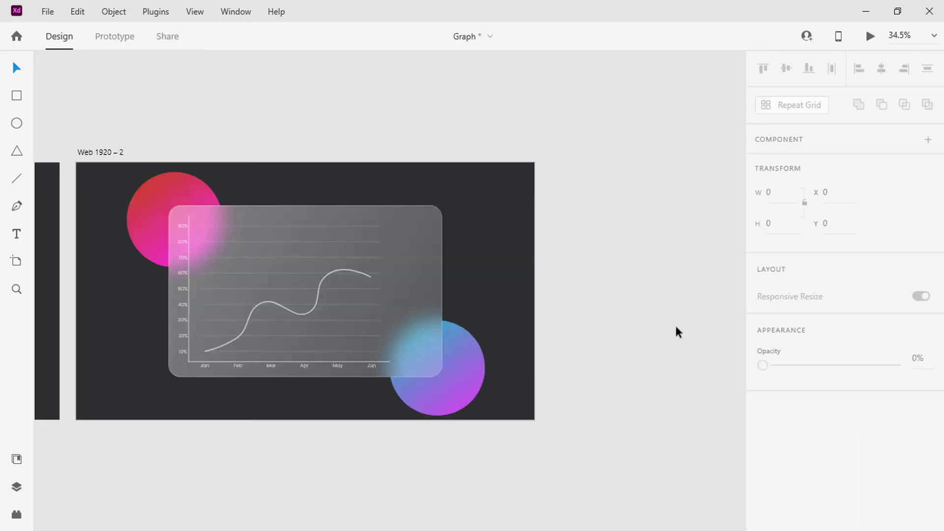
- Move Web 1920 – 2 farther from Web 1920 – 1, to about X 6777, and link Web 1920 – 1 to it with a prototype interaction
key(ctrl+0)
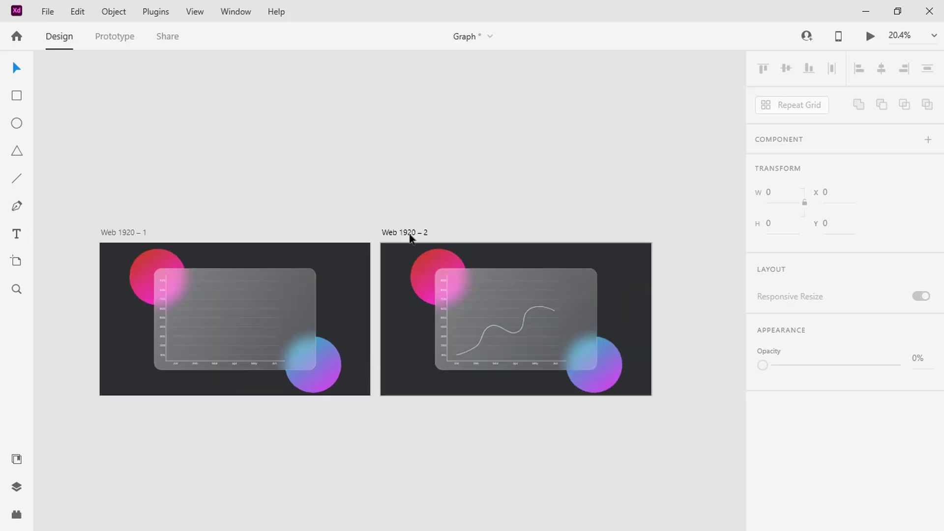
drag(411, 236, 493, 231)
click(126, 38)
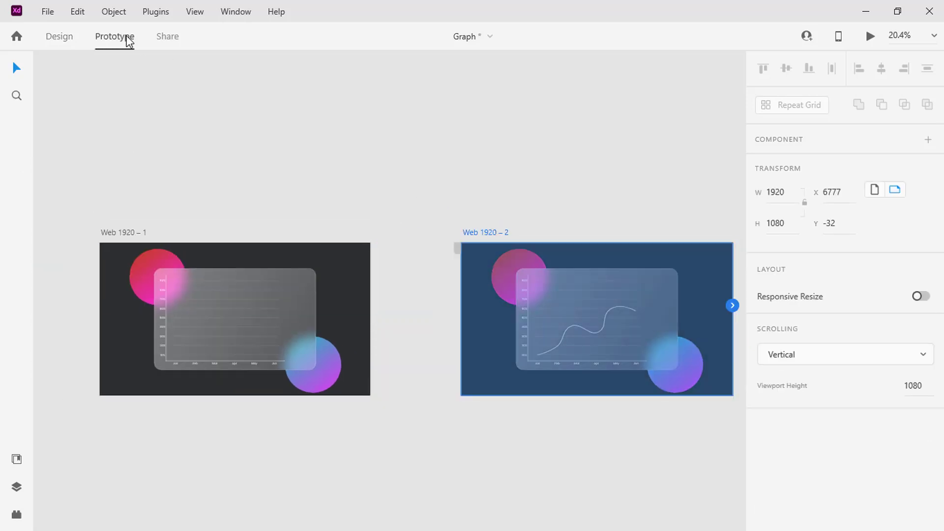
click(142, 235)
drag(371, 306, 464, 321)
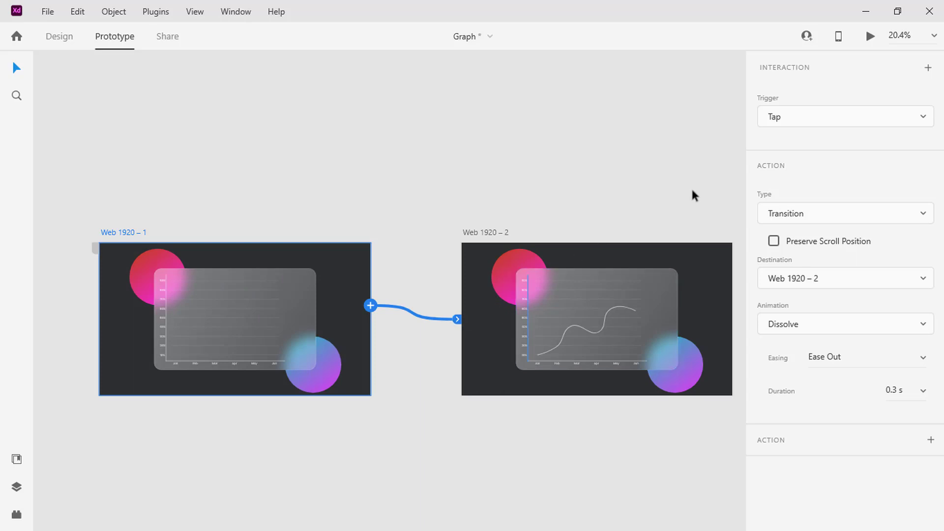
- Set the interaction's trigger to Time with a 0.2 s delay
click(824, 119)
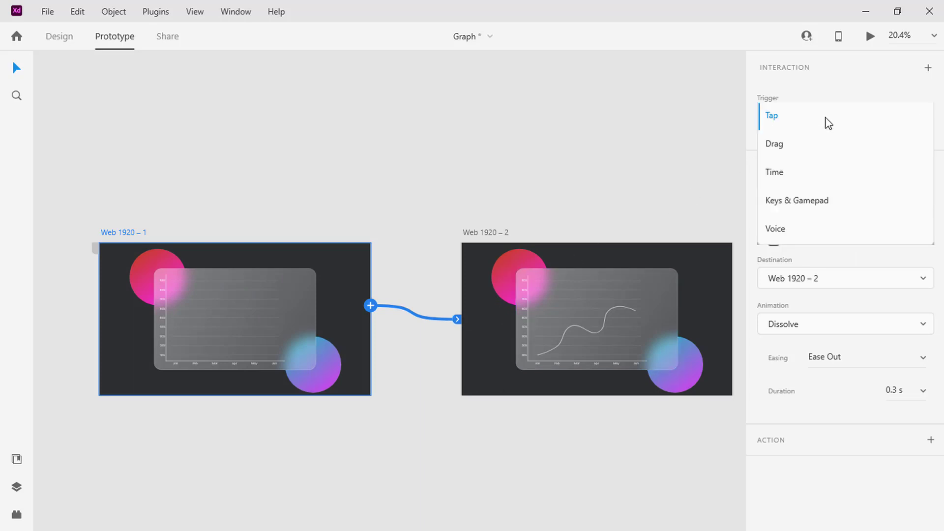
click(790, 181)
click(922, 150)
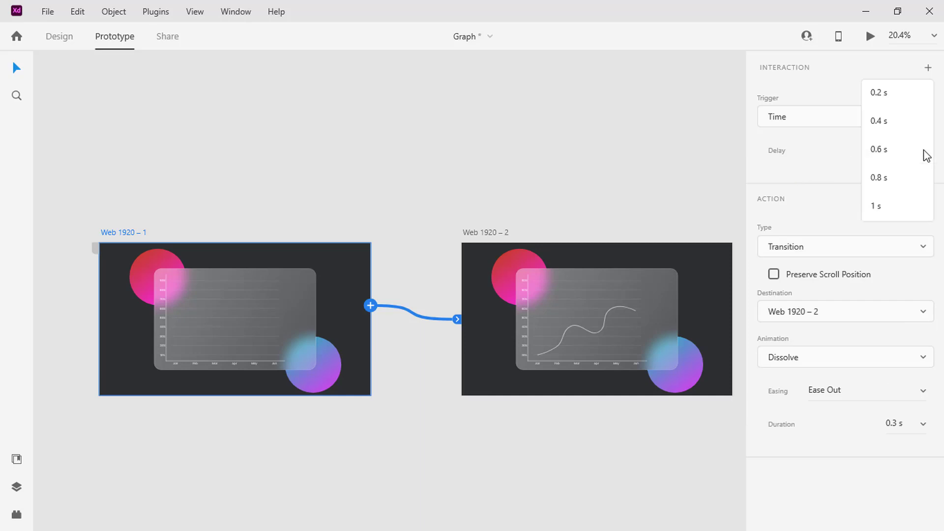
click(909, 97)
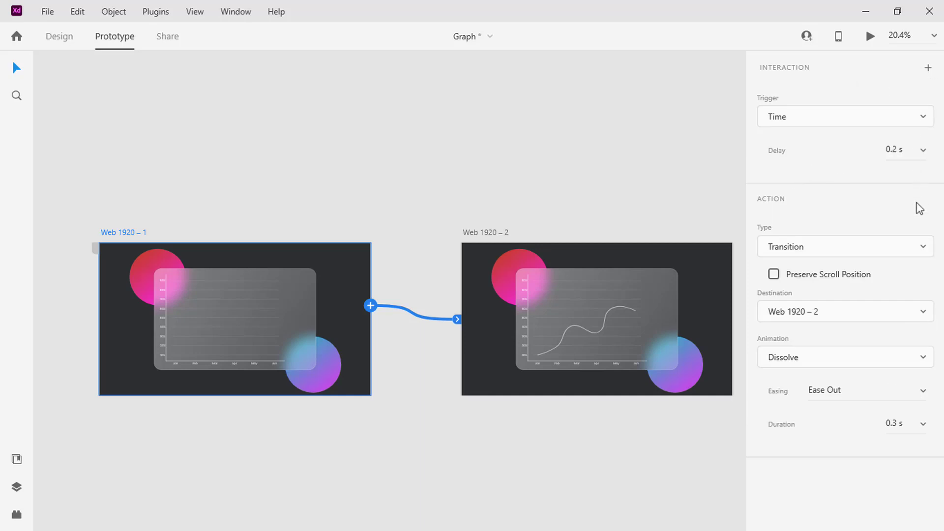
- Set the interaction's action to Auto-Animate with Ease In easing and a 3 s duration
click(921, 248)
click(906, 268)
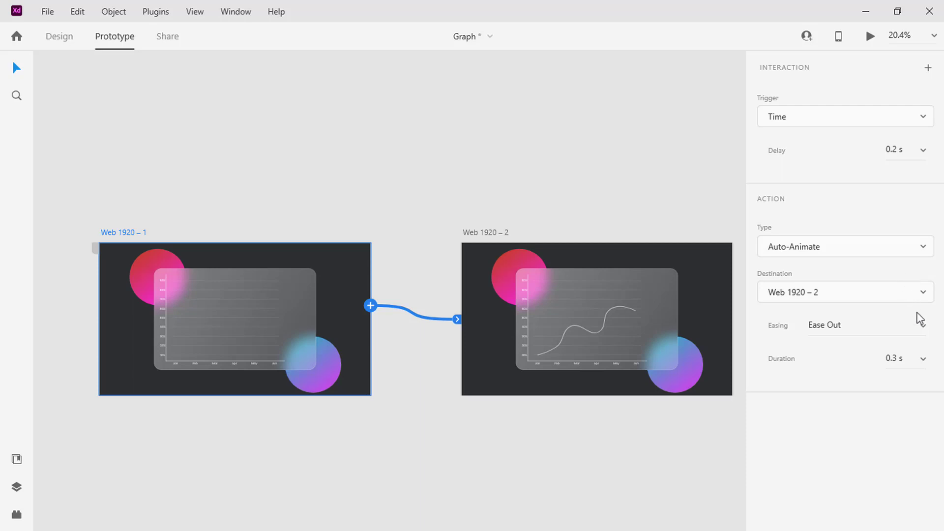
click(921, 328)
click(899, 353)
click(896, 359)
text(3)
key(Return)
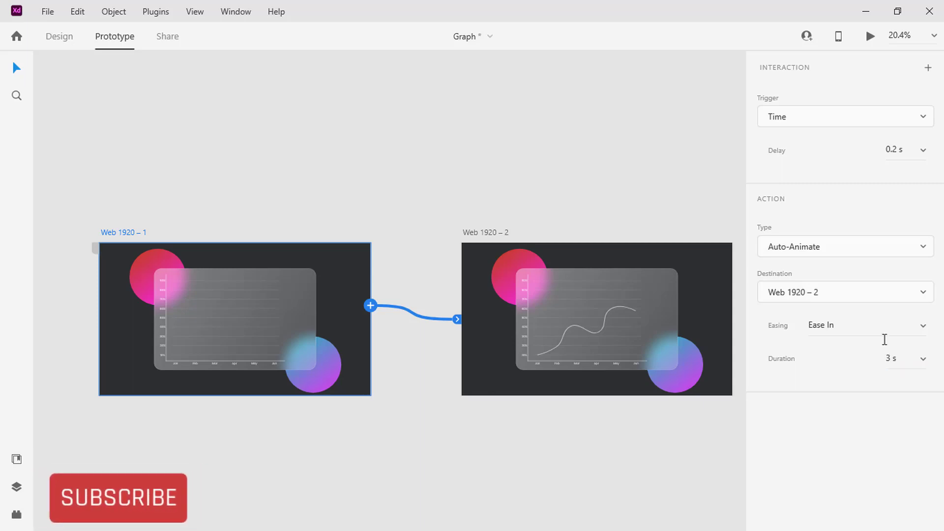
- Preview the prototype to watch the graph curve's animation from Web 1920 – 1
click(870, 36)
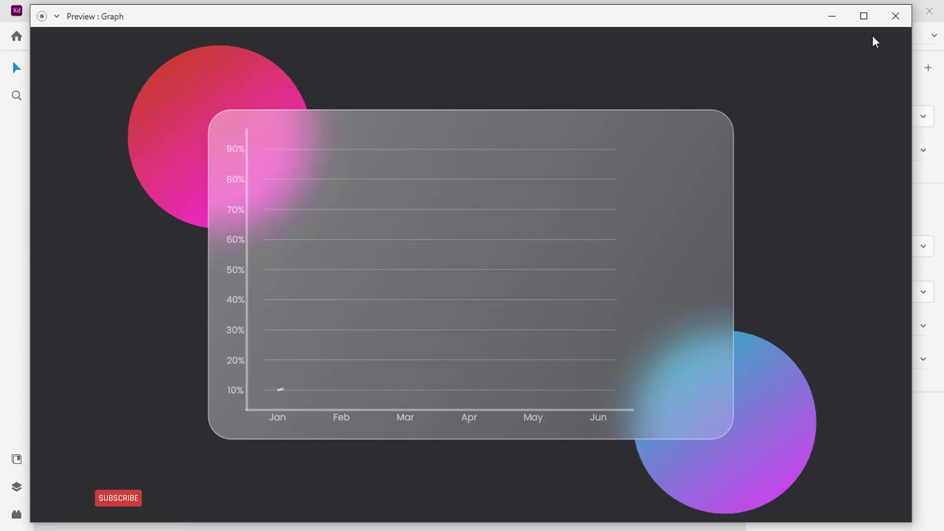